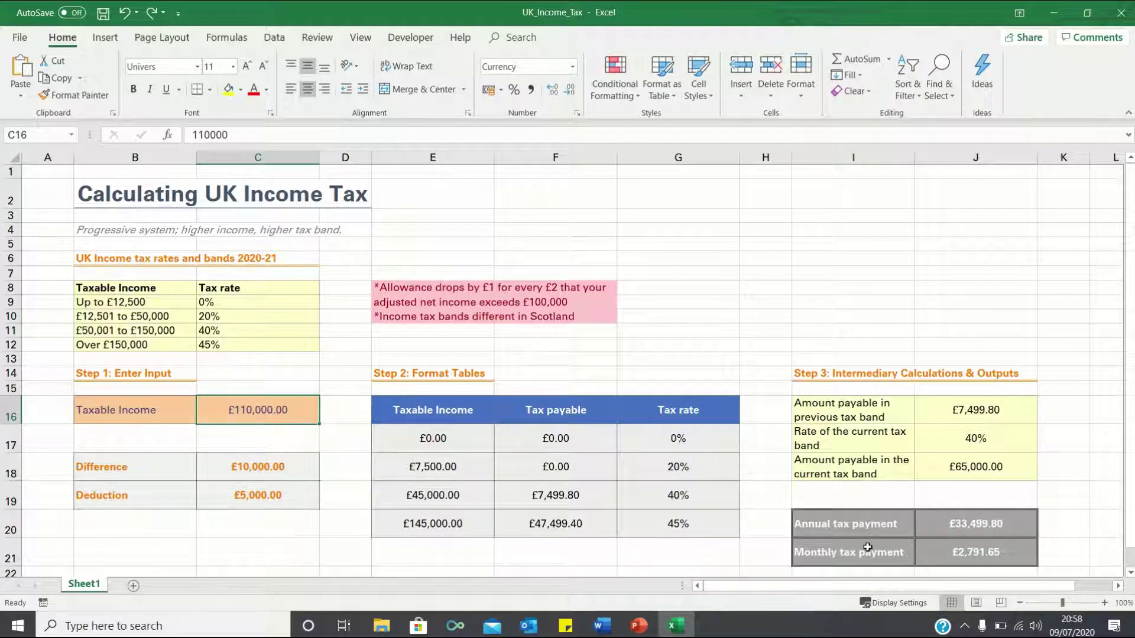
- Set the taxable income in C16 to 36,000
{"action": "type", "text": "3"}
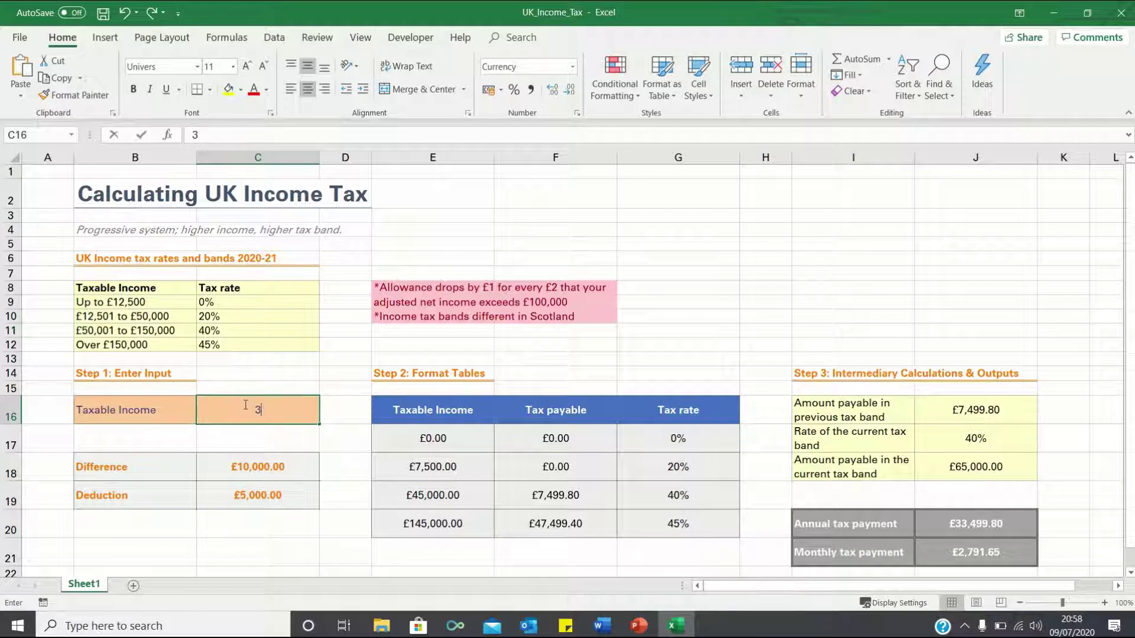
{"action": "type", "text": "6,000"}
{"action": "key", "text": "Return"}
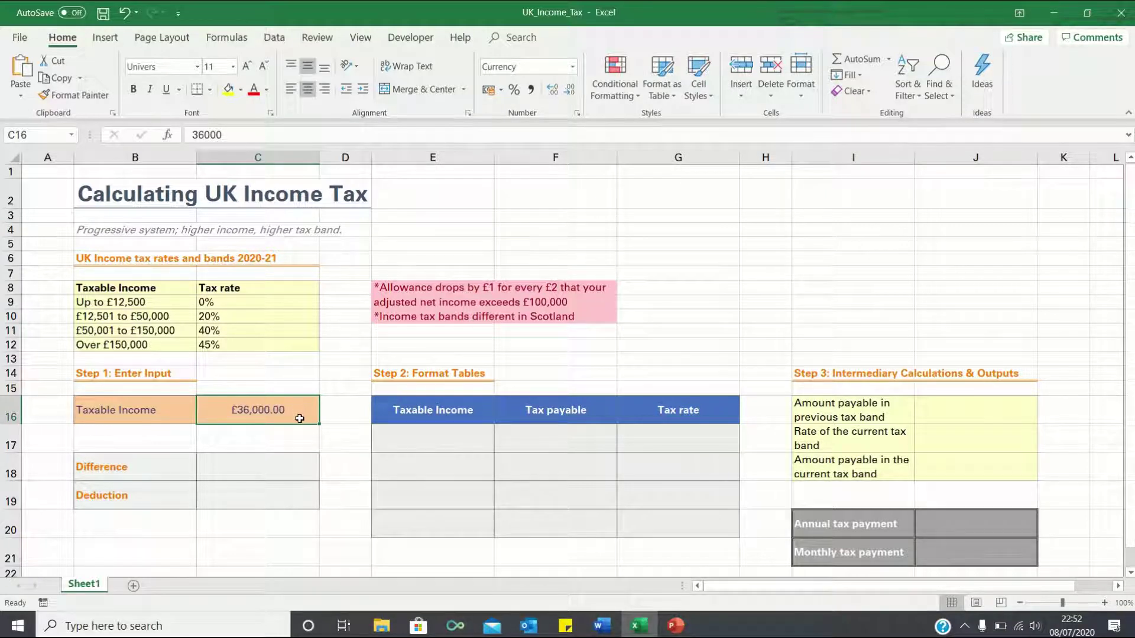
- Calculate the Difference in C18 with the formula =IF(C16>100000,C16-100000,0)
{"action": "left_click", "coordinate": [279, 466]}
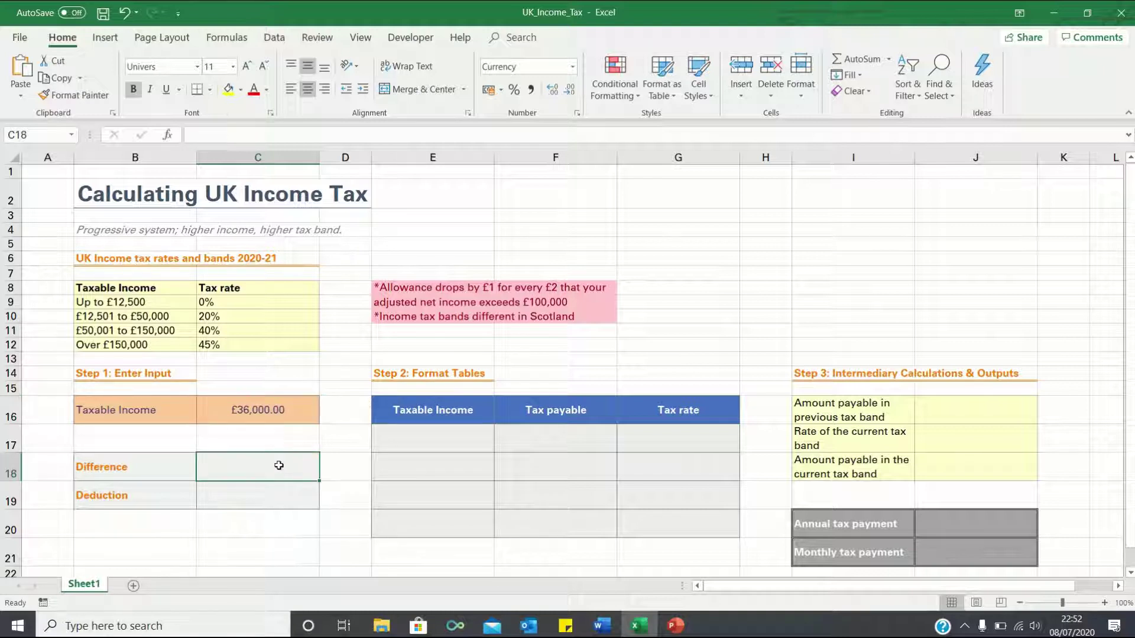
{"action": "type", "text": "=if("}
{"action": "key", "text": "Up"}
{"action": "key", "text": "Up"}
{"action": "type", "text": ">100000"}
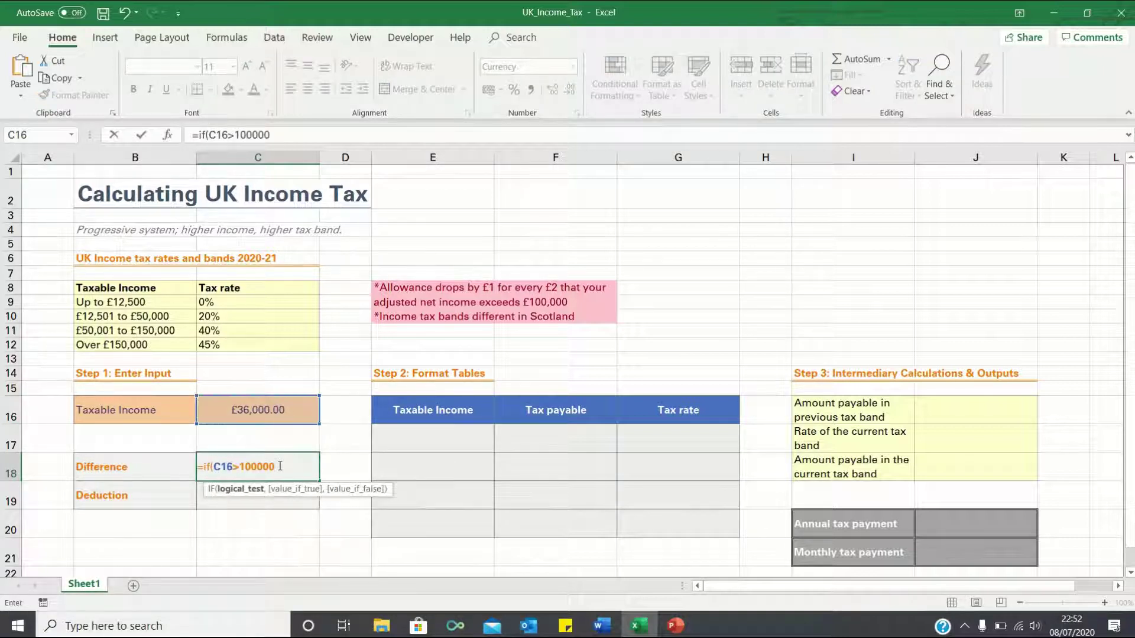
{"action": "type", "text": ","}
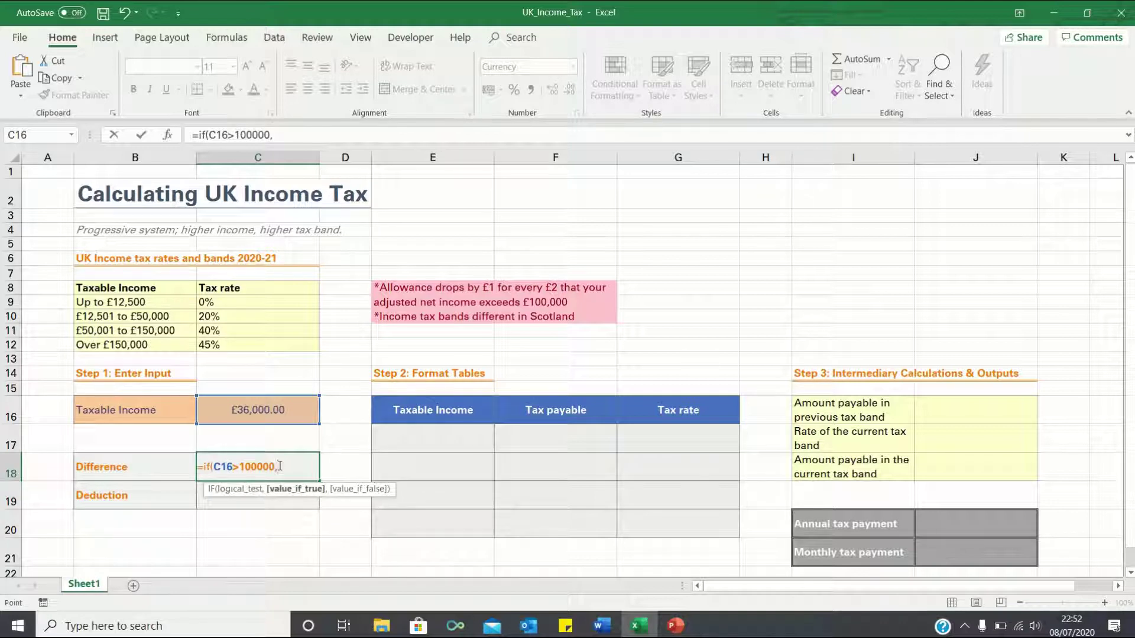
{"action": "key", "text": "Up"}
{"action": "key", "text": "Up"}
{"action": "type", "text": "-100000"}
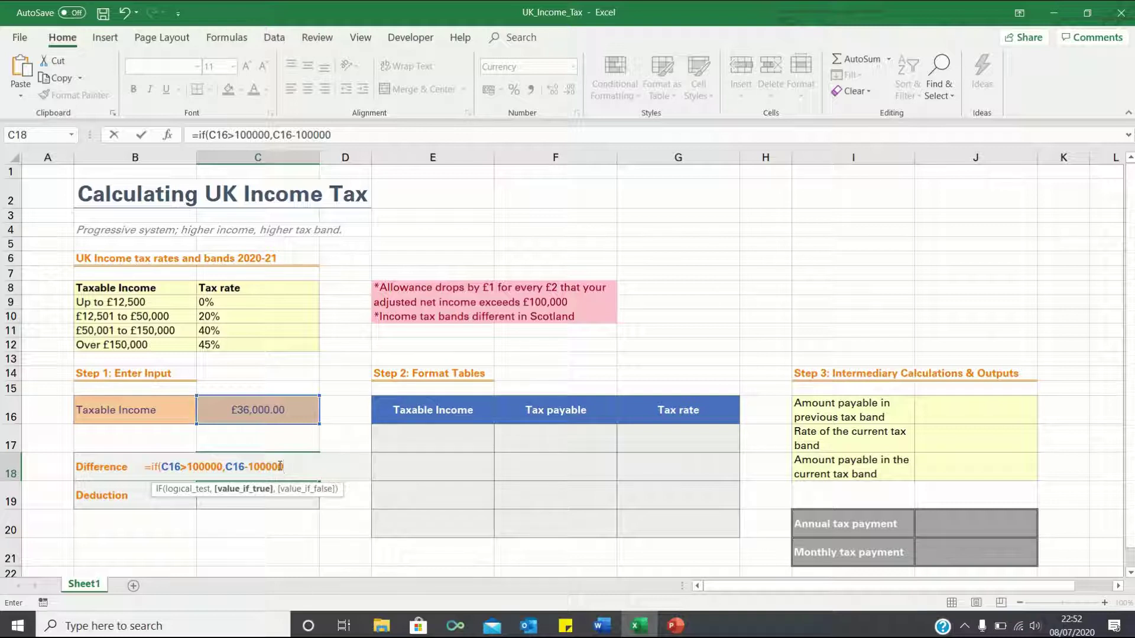
{"action": "type", "text": ",0"}
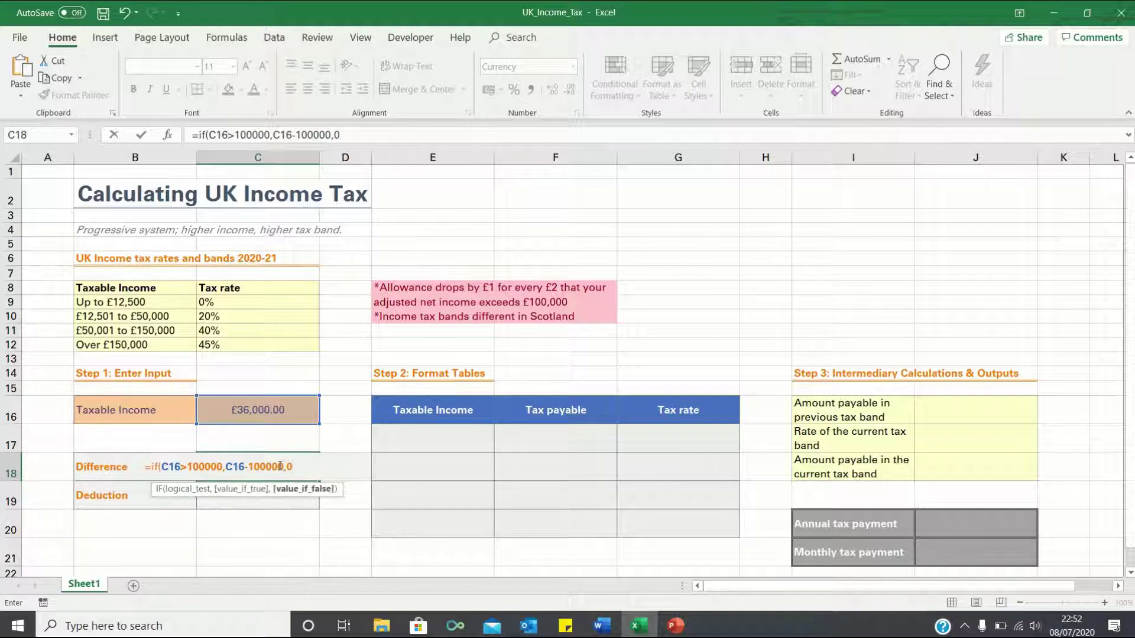
{"action": "key", "text": "Return"}
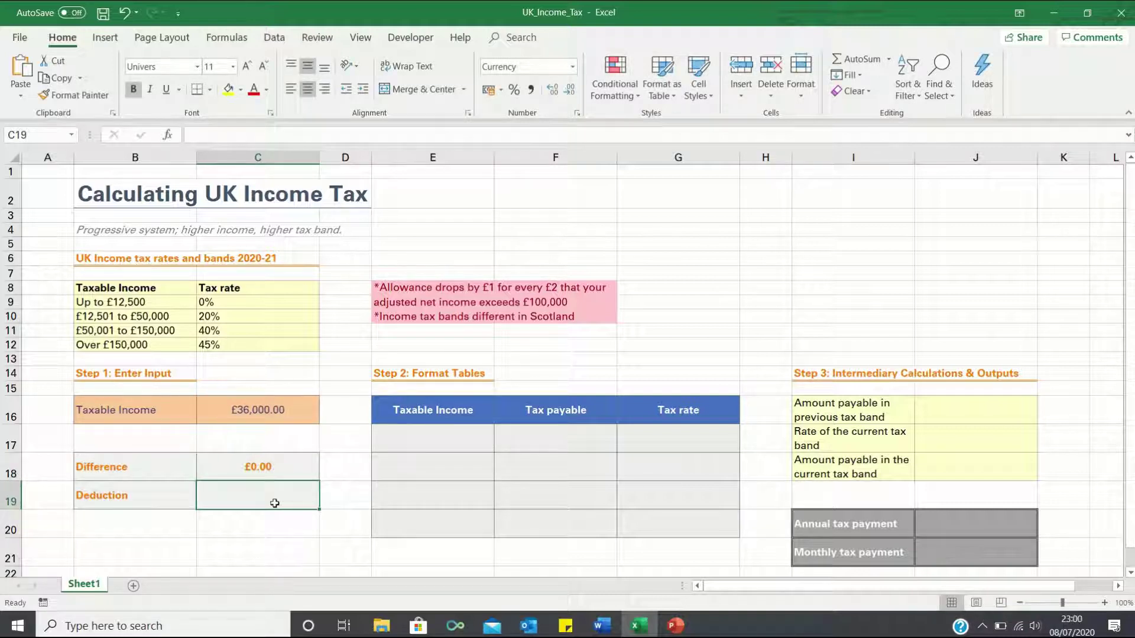
- Set the taxable income in C16 to 110000 and check the Difference in C18
{"action": "left_click", "coordinate": [261, 407]}
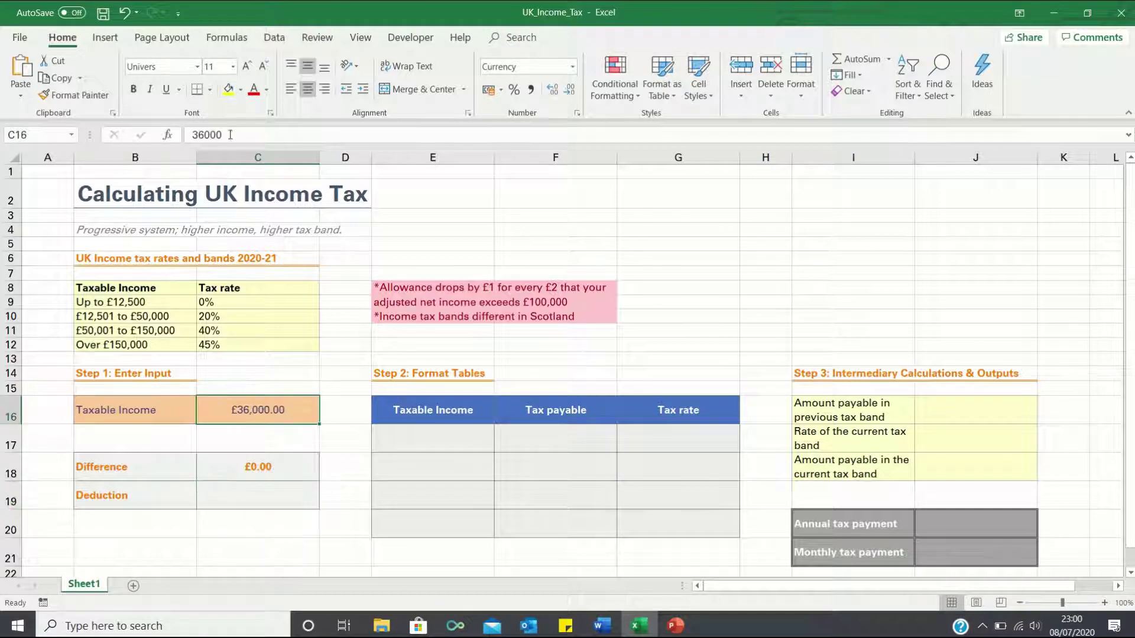
{"action": "left_click", "coordinate": [187, 136]}
{"action": "left_click_drag", "start_coordinate": [186, 139], "coordinate": [154, 138]}
{"action": "type", "text": "110000"}
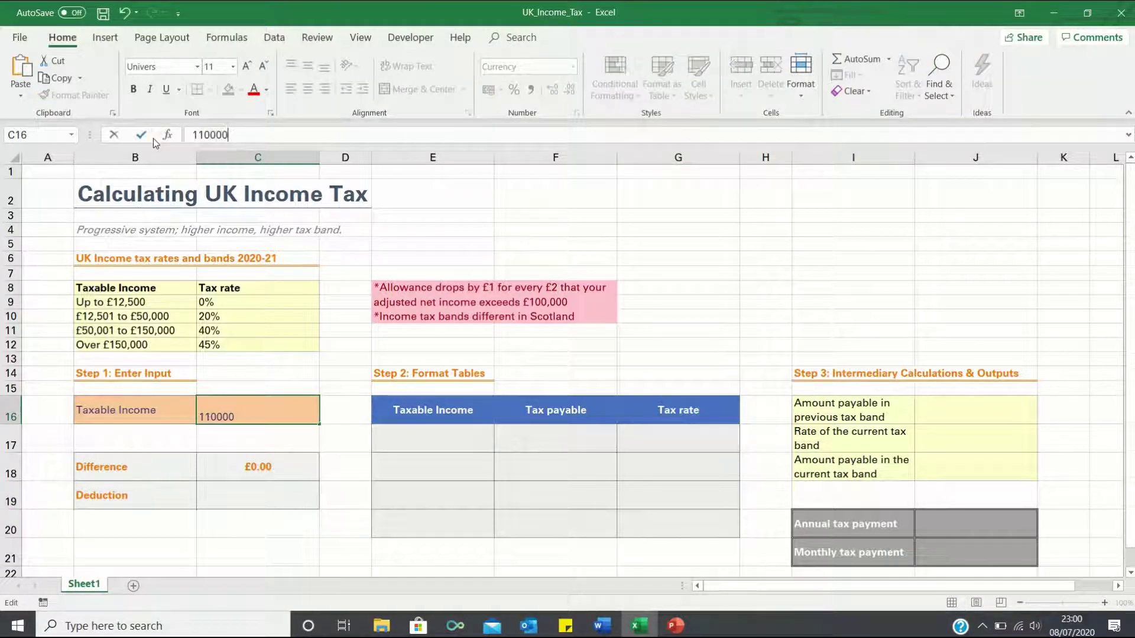
{"action": "key", "text": "Return"}
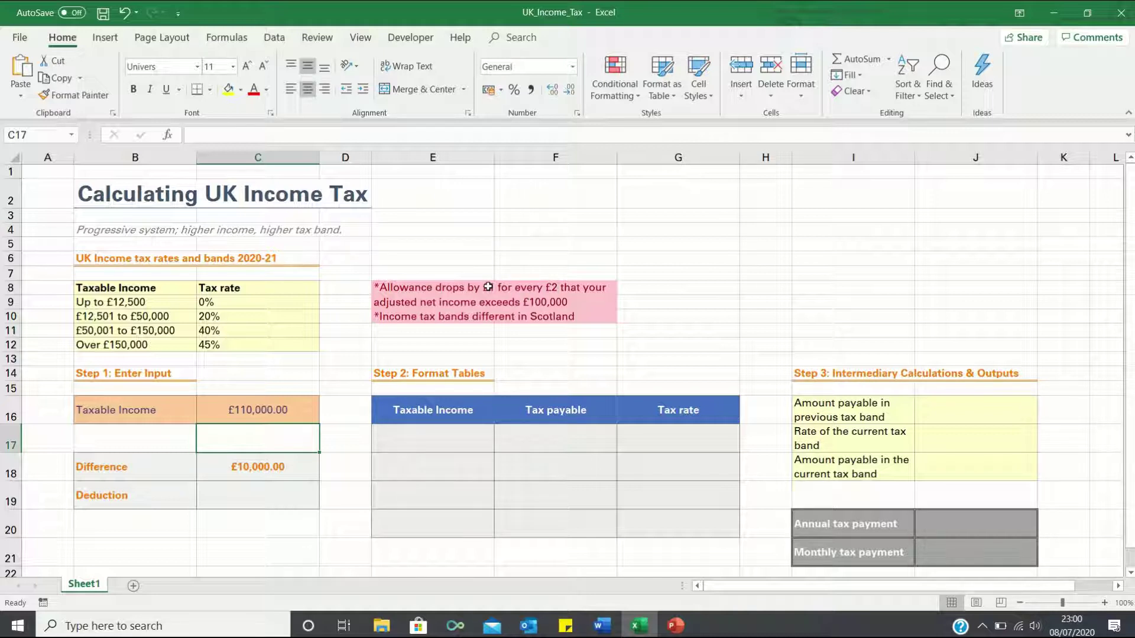
{"action": "left_click", "coordinate": [263, 470]}
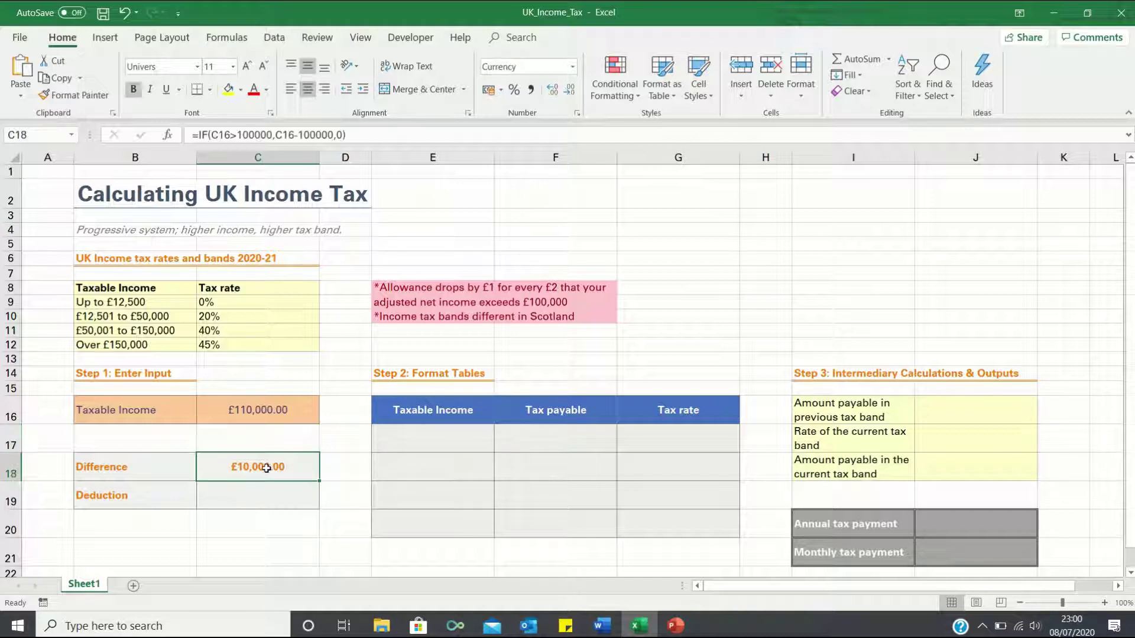
- Calculate the Deduction in C19 with the formula =IF(C18/2>12500,12500,C18/2)
{"action": "left_click", "coordinate": [263, 498]}
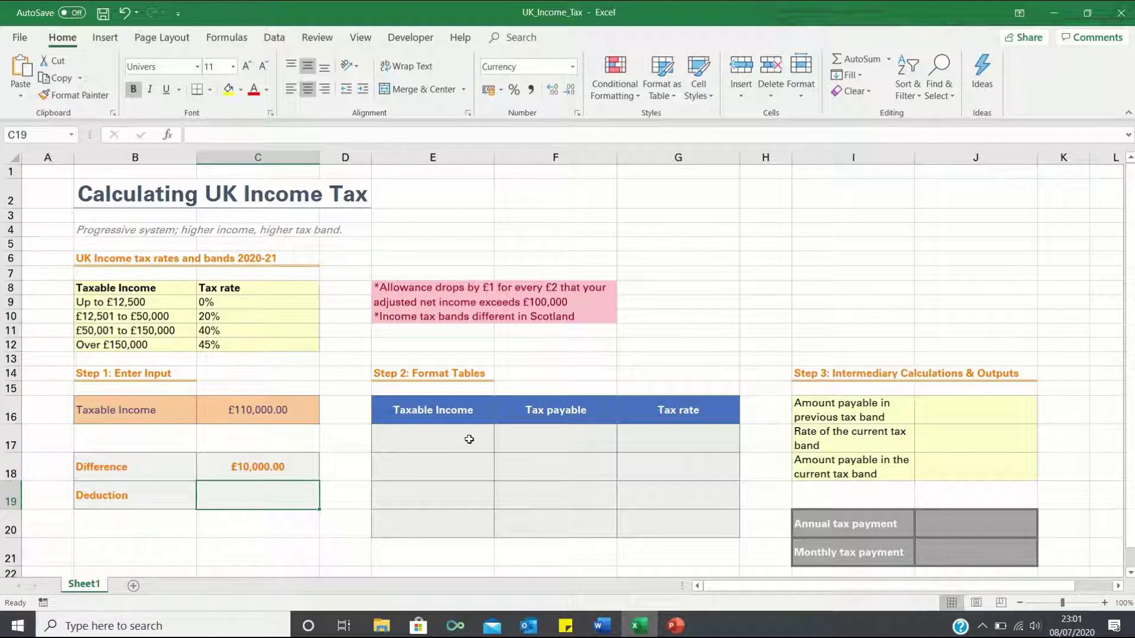
{"action": "type", "text": "=if("}
{"action": "key", "text": "Up"}
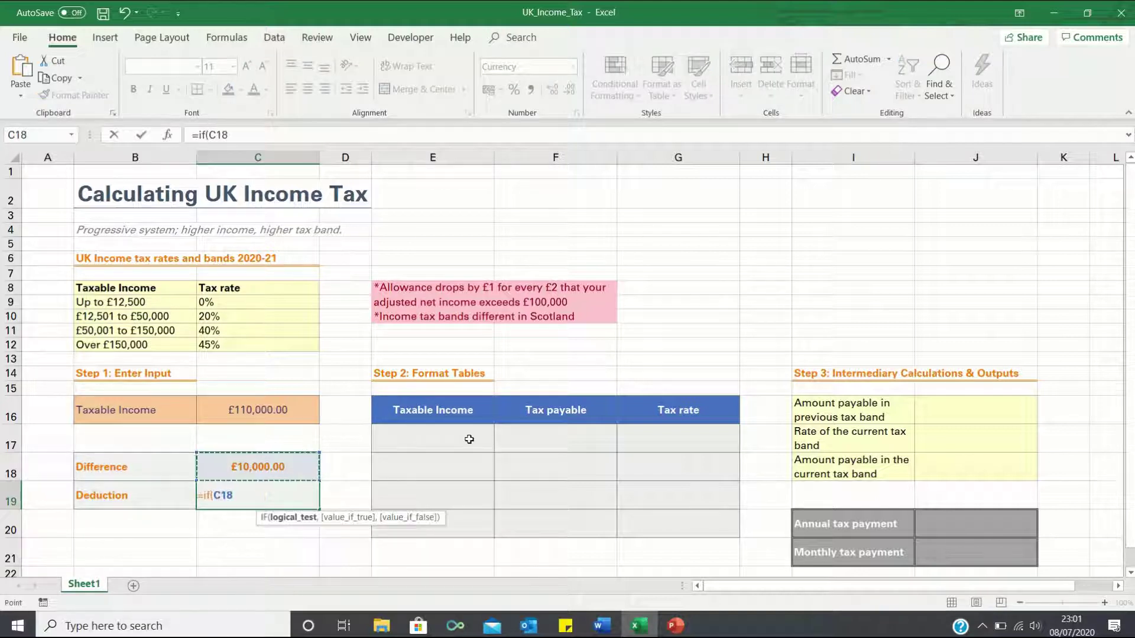
{"action": "type", "text": "/2>12500,12500"}
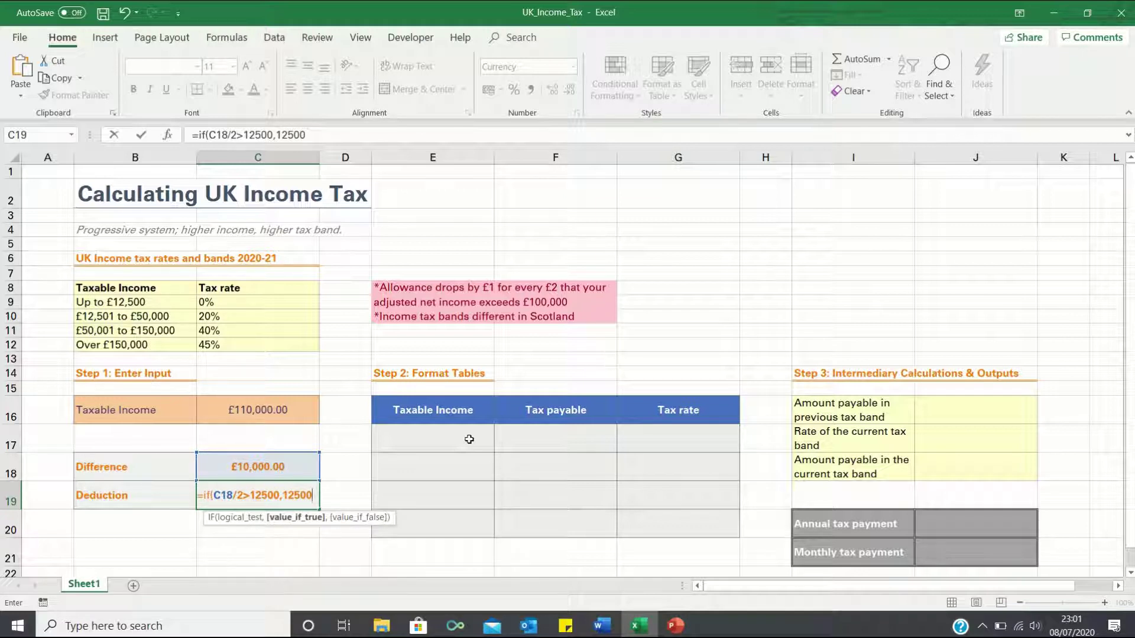
{"action": "type", "text": ",c18"}
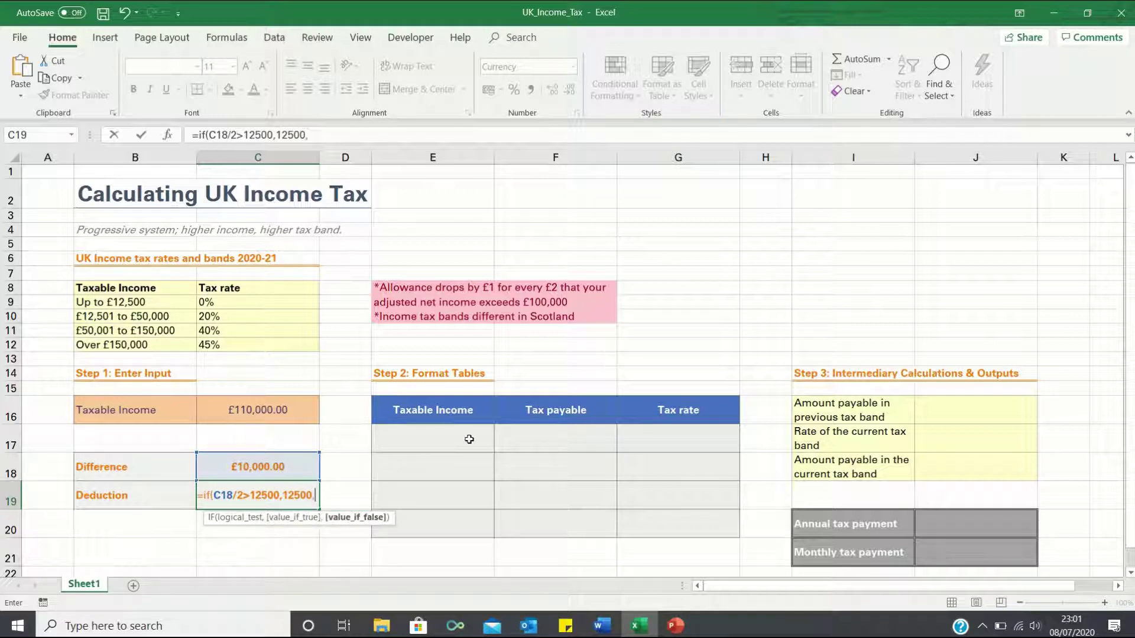
{"action": "type", "text": "/2)"}
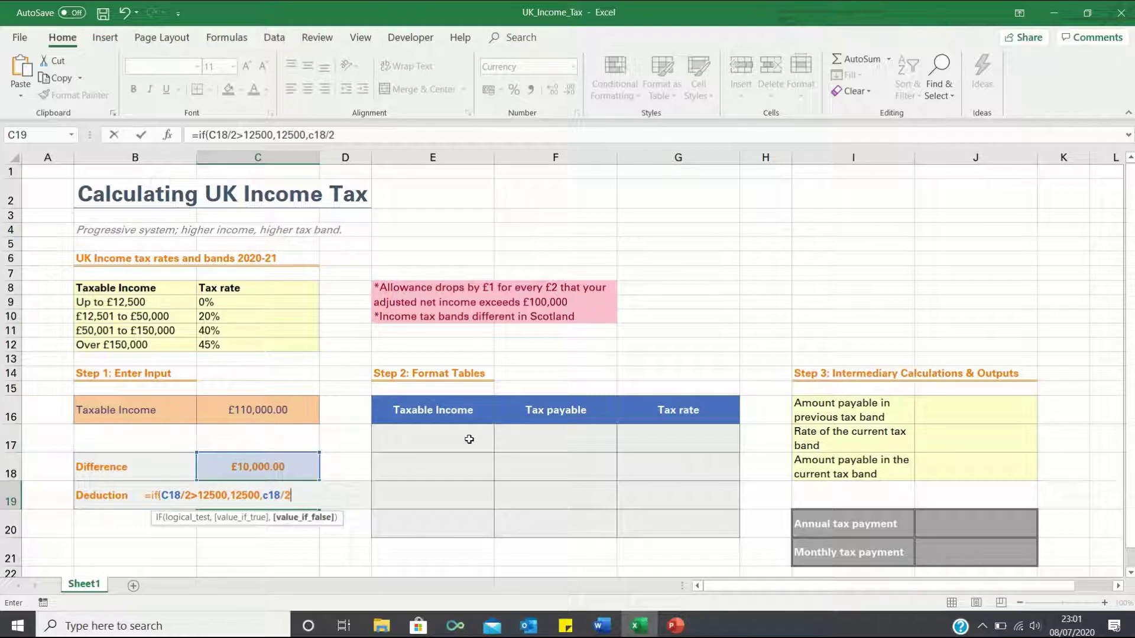
{"action": "key", "text": "Return"}
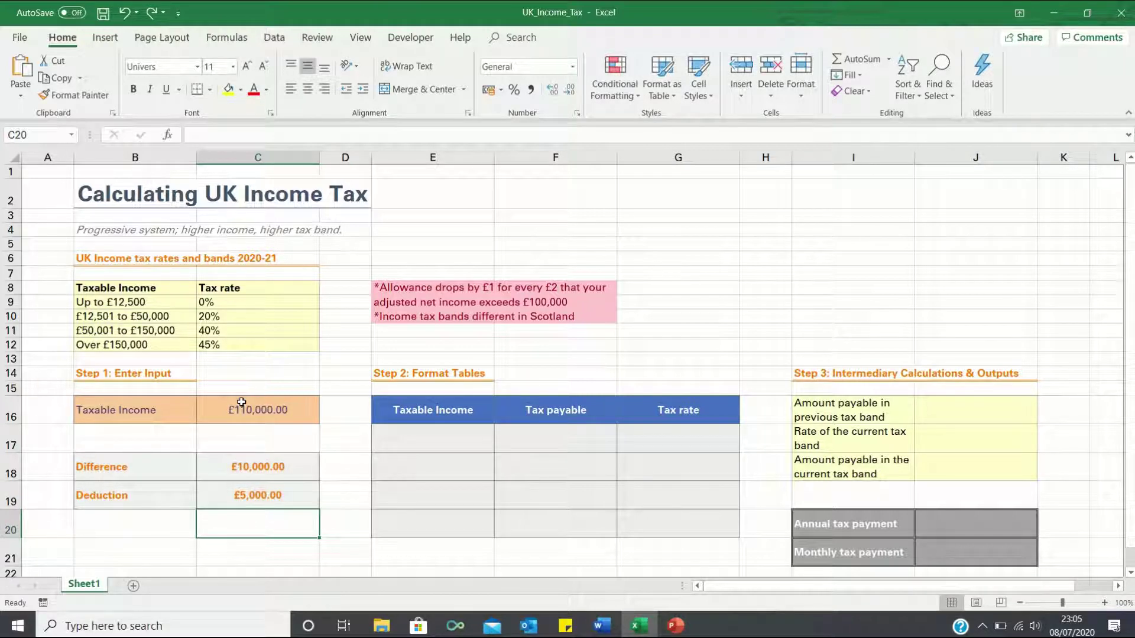
- Set the taxable income in C16 to 130000 to test the Deduction formula
{"action": "left_click", "coordinate": [241, 403]}
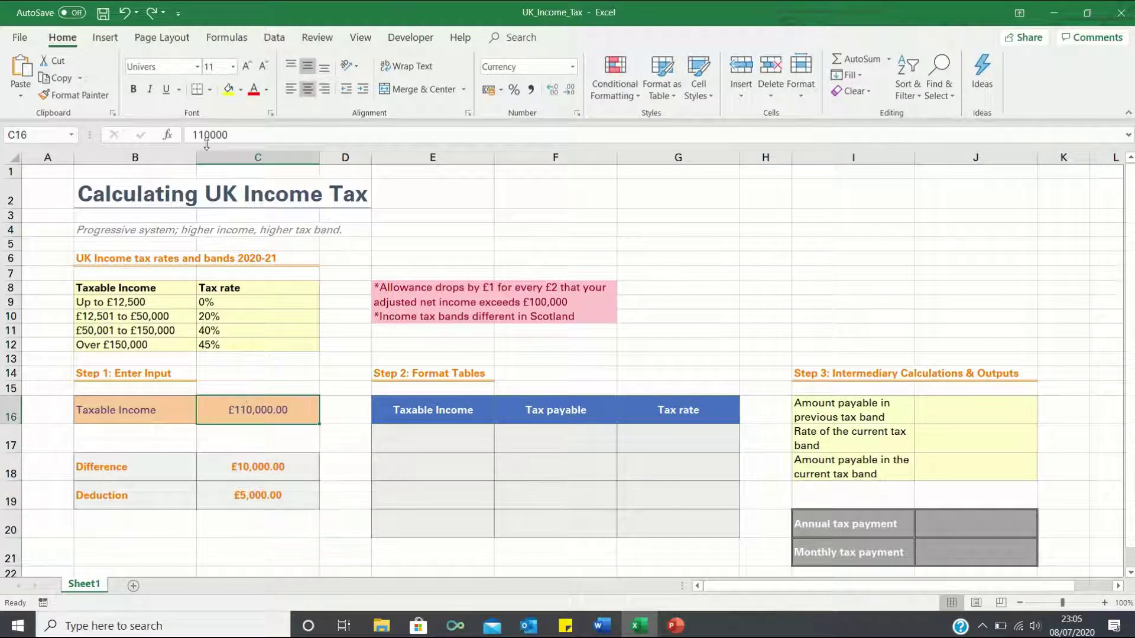
{"action": "type", "text": "130000"}
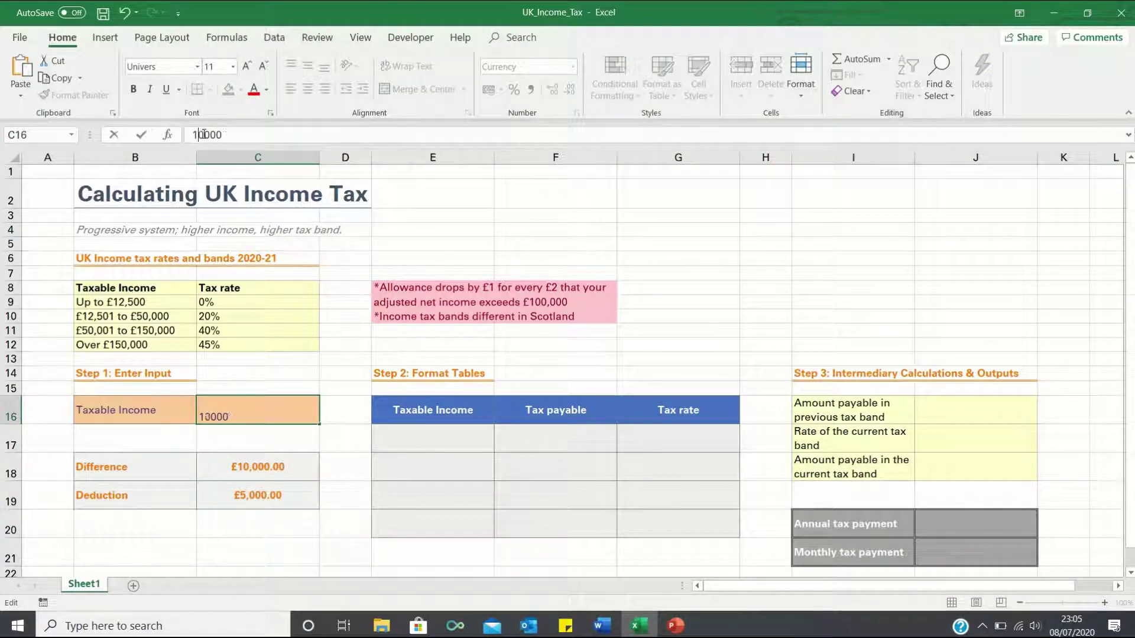
{"action": "key", "text": "Return"}
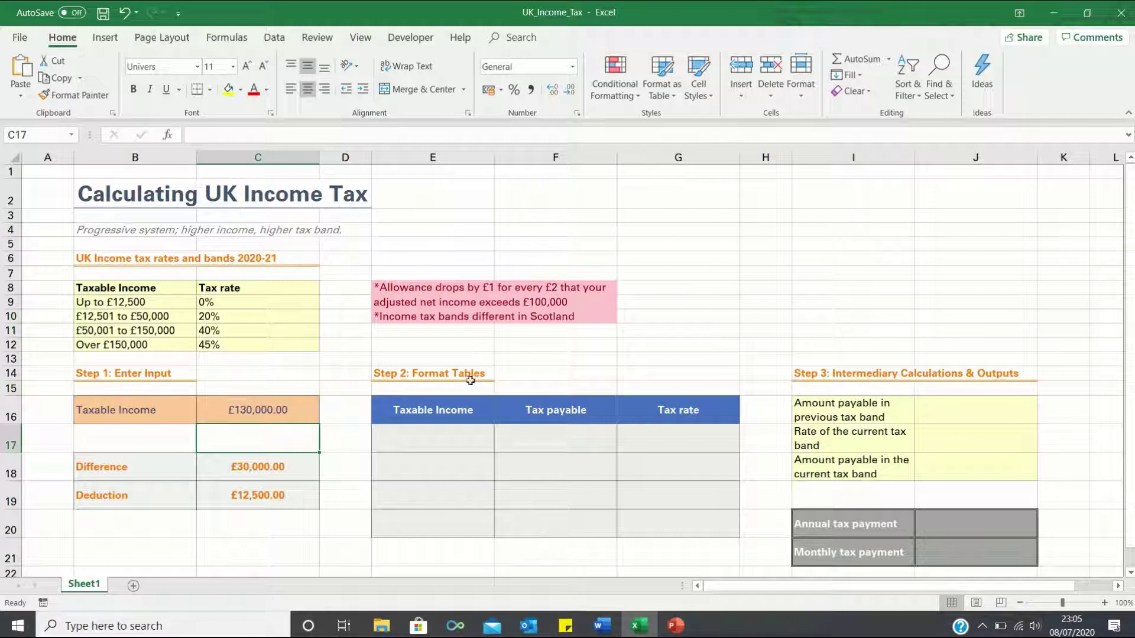
- Fill the first two Taxable Income thresholds, entering 0 in E17 and =12500-C19 in E18
{"action": "left_click", "coordinate": [453, 438]}
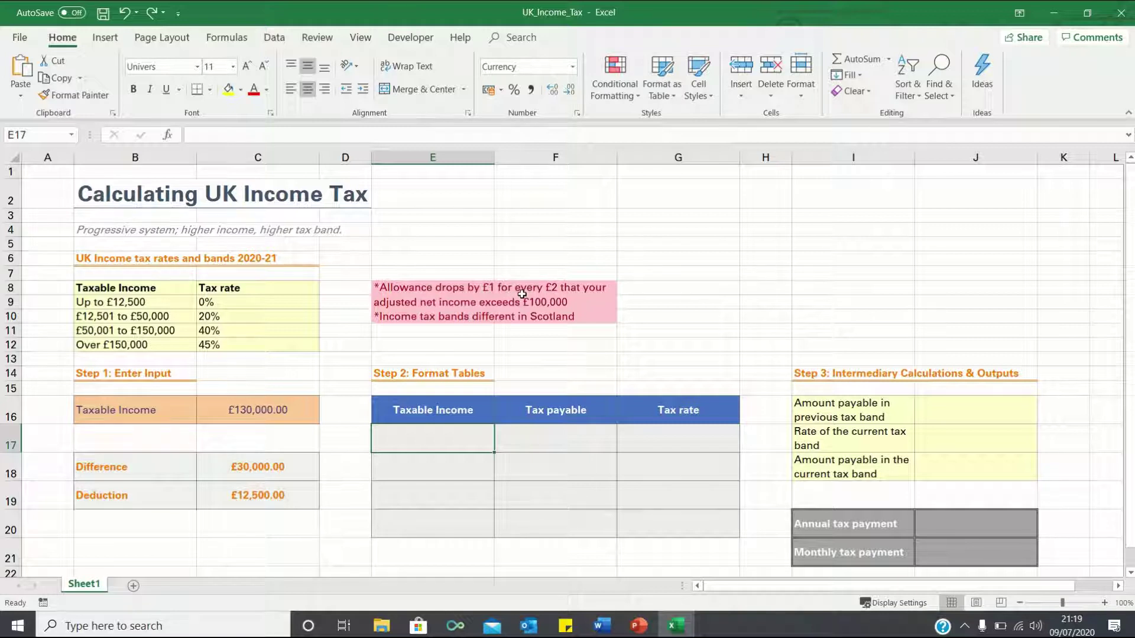
{"action": "type", "text": "0"}
{"action": "key", "text": "Return"}
{"action": "type", "text": "="}
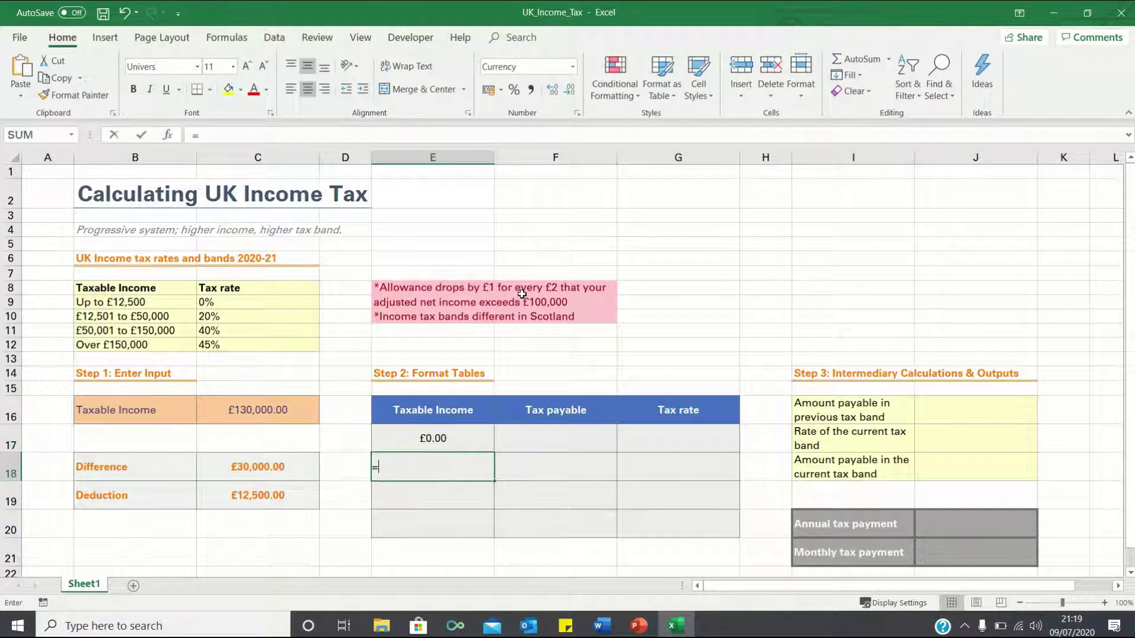
{"action": "type", "text": "12500-"}
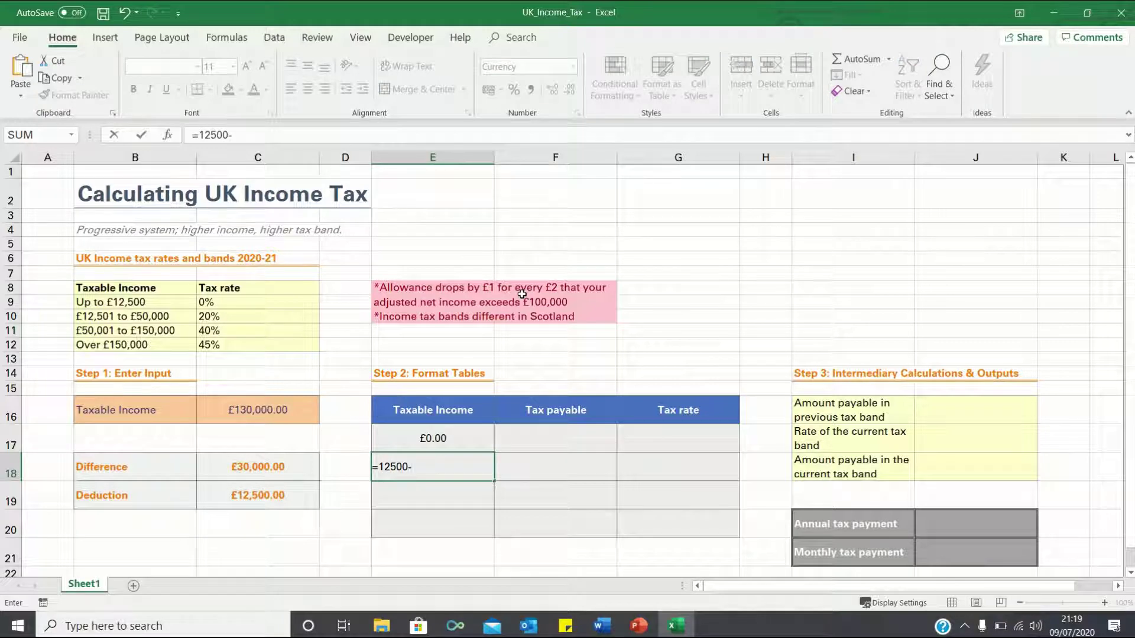
{"action": "left_click", "coordinate": [284, 500]}
{"action": "key", "text": "Return"}
- Fill the last two Taxable Income thresholds with =50000-C19 in E19 and =150000-C19 in E20
{"action": "type", "text": "=50000-"}
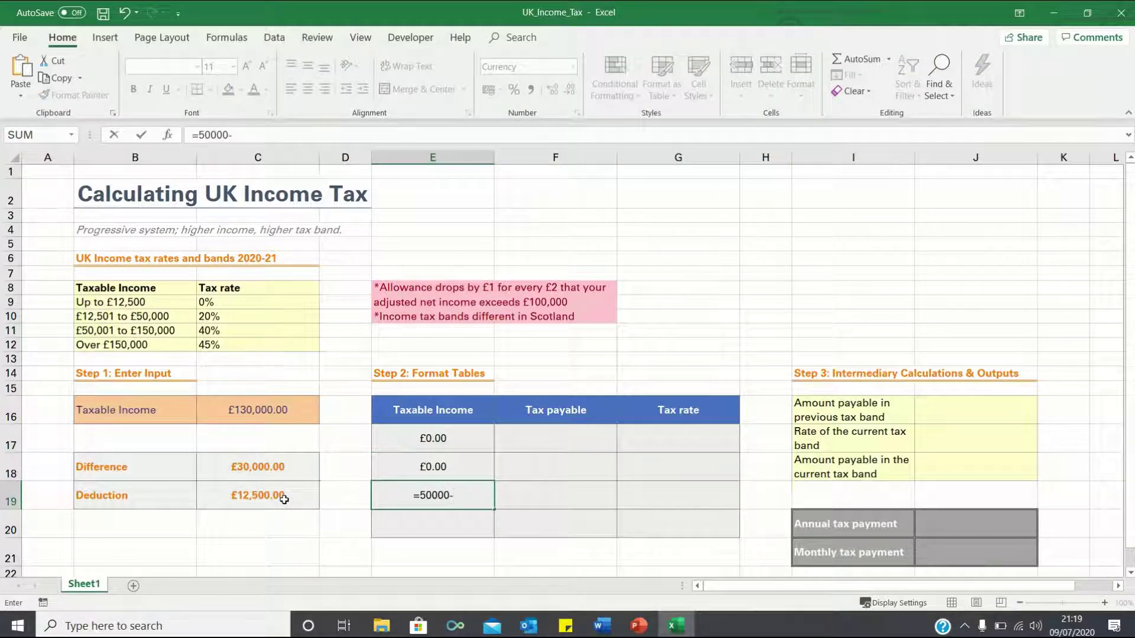
{"action": "left_click", "coordinate": [275, 499]}
{"action": "type", "text": "=150000"}
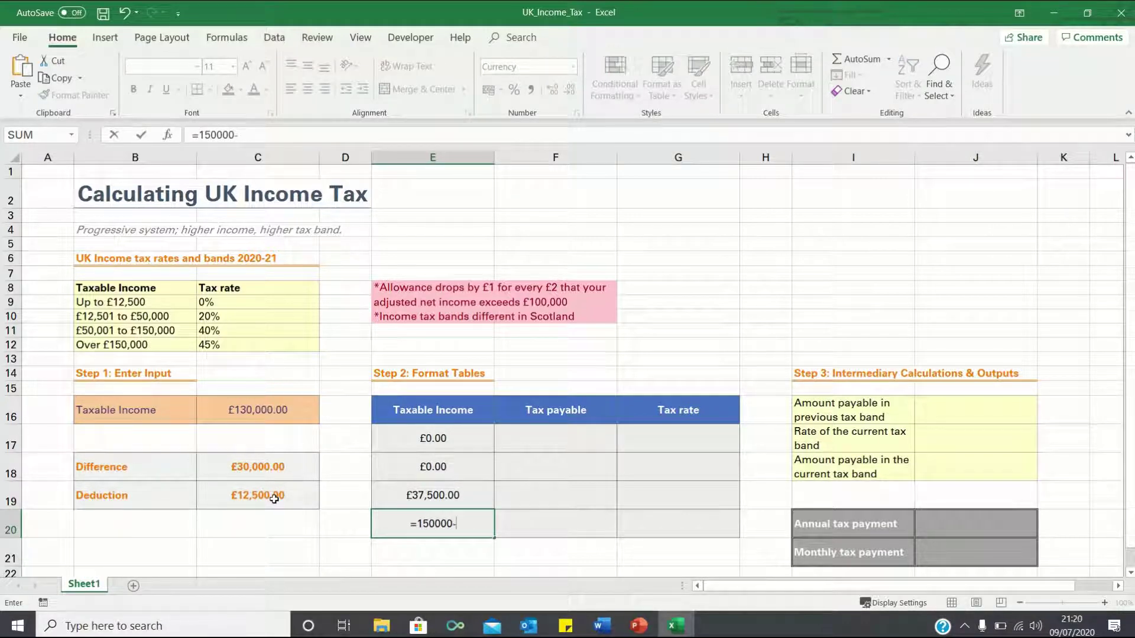
{"action": "type", "text": "-"}
{"action": "left_click", "coordinate": [255, 498]}
{"action": "key", "text": "Return"}
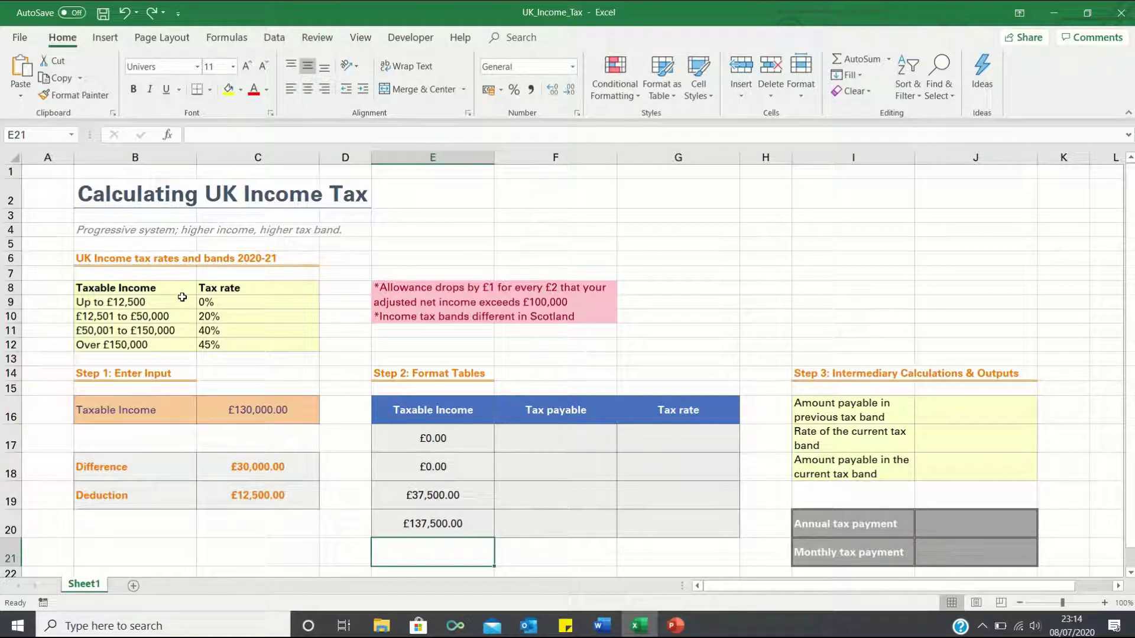
- Set the taxable income in C16 back to 36000
{"action": "left_click", "coordinate": [242, 409]}
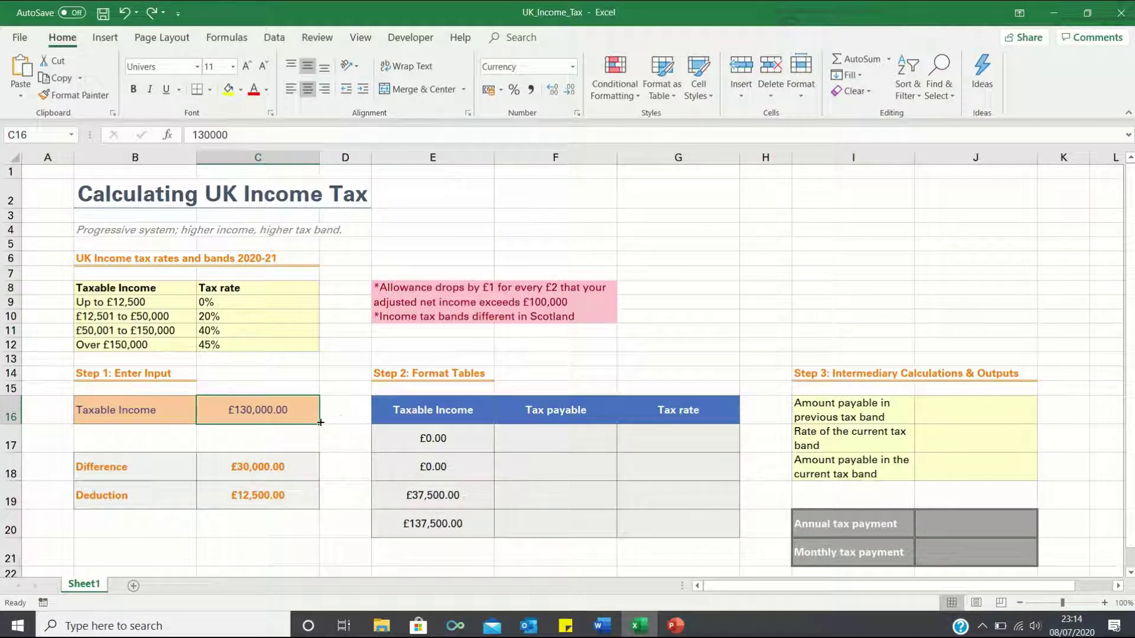
{"action": "type", "text": "36000"}
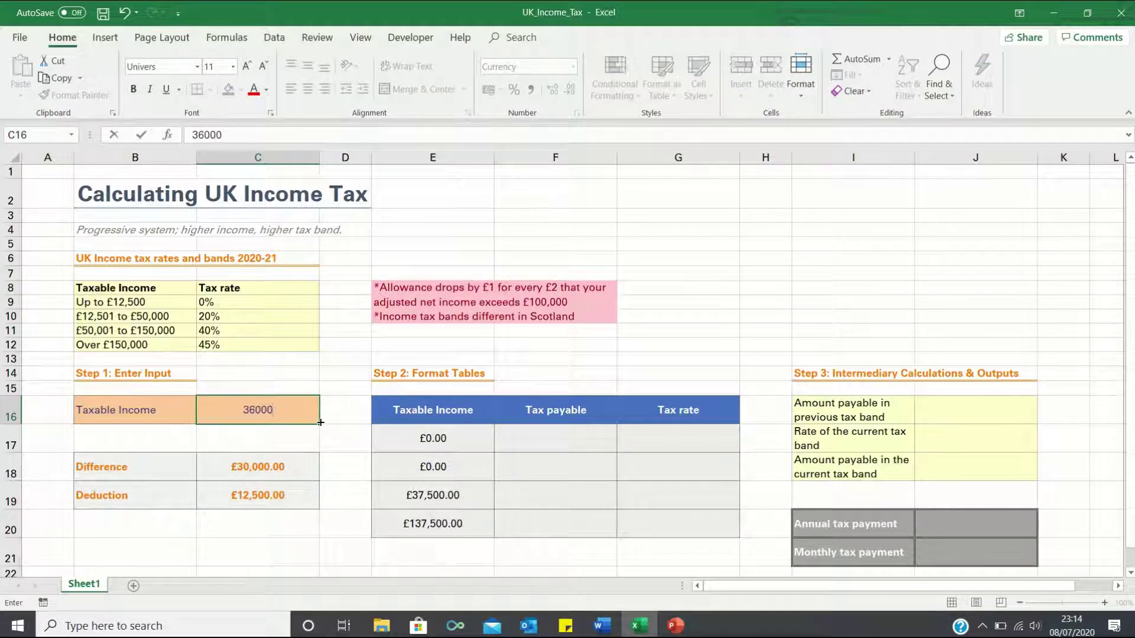
{"action": "key", "text": "Return"}
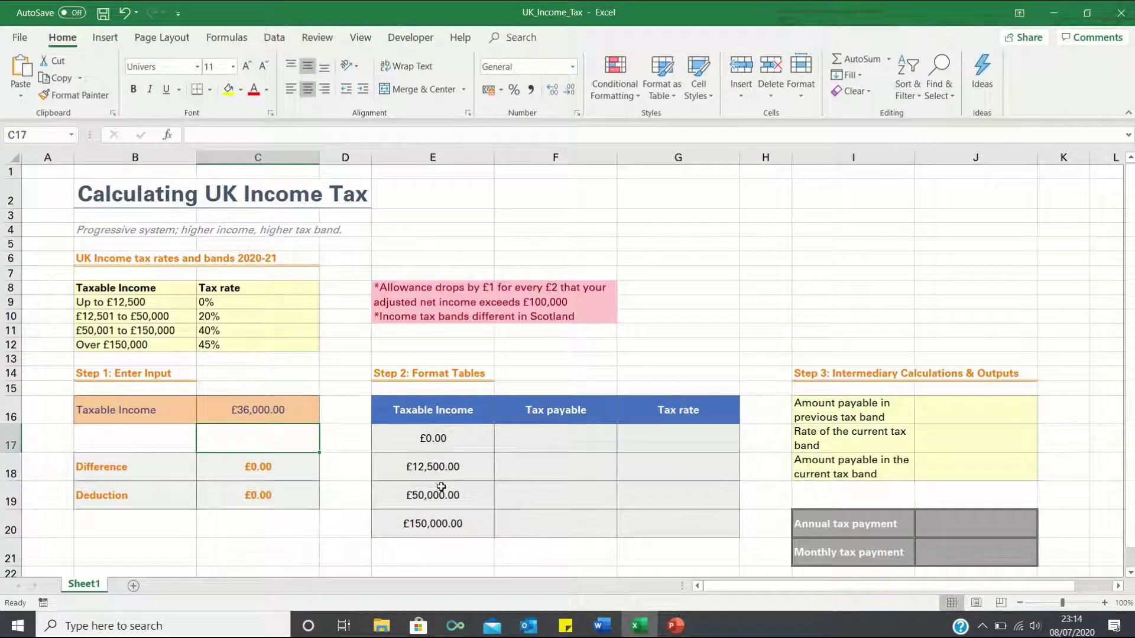
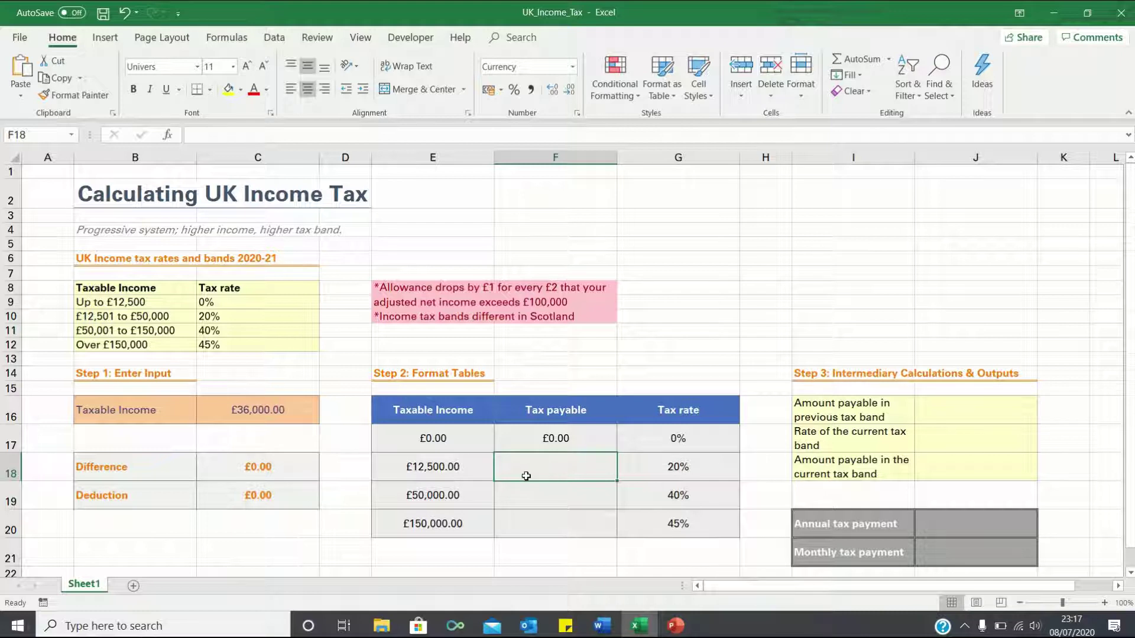
- Fill the Tax payable cells for the second and third bands, entering 0 in F18 and =F18+(E19-E18-1)*G18 in F19
{"action": "type", "text": "0"}
{"action": "key", "text": "Return"}
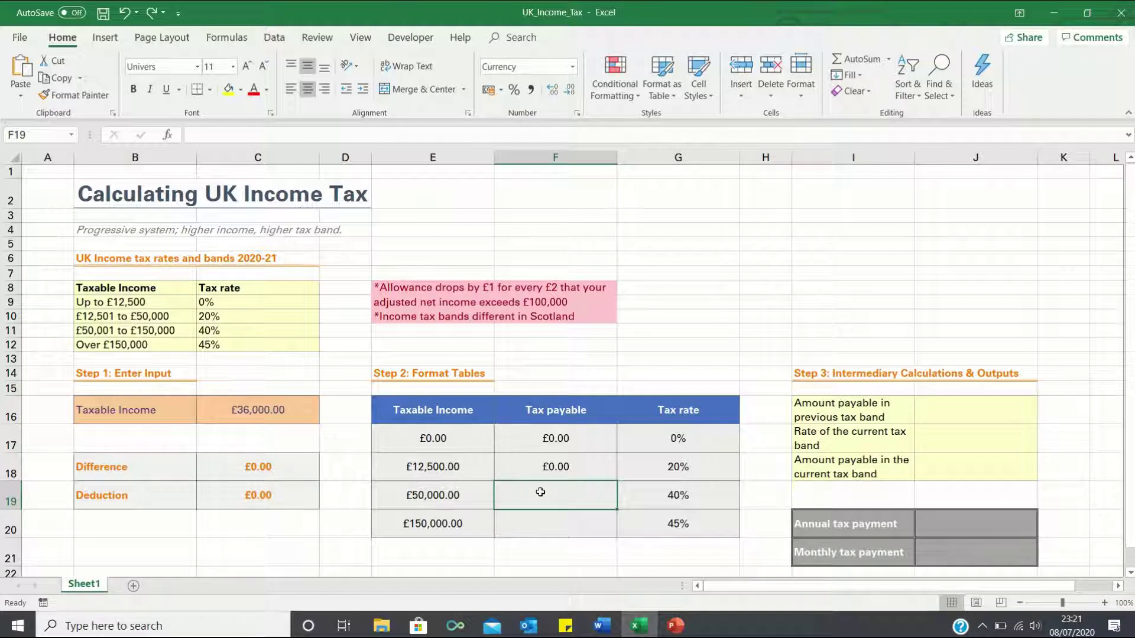
{"action": "type", "text": "="}
{"action": "key", "text": "Up"}
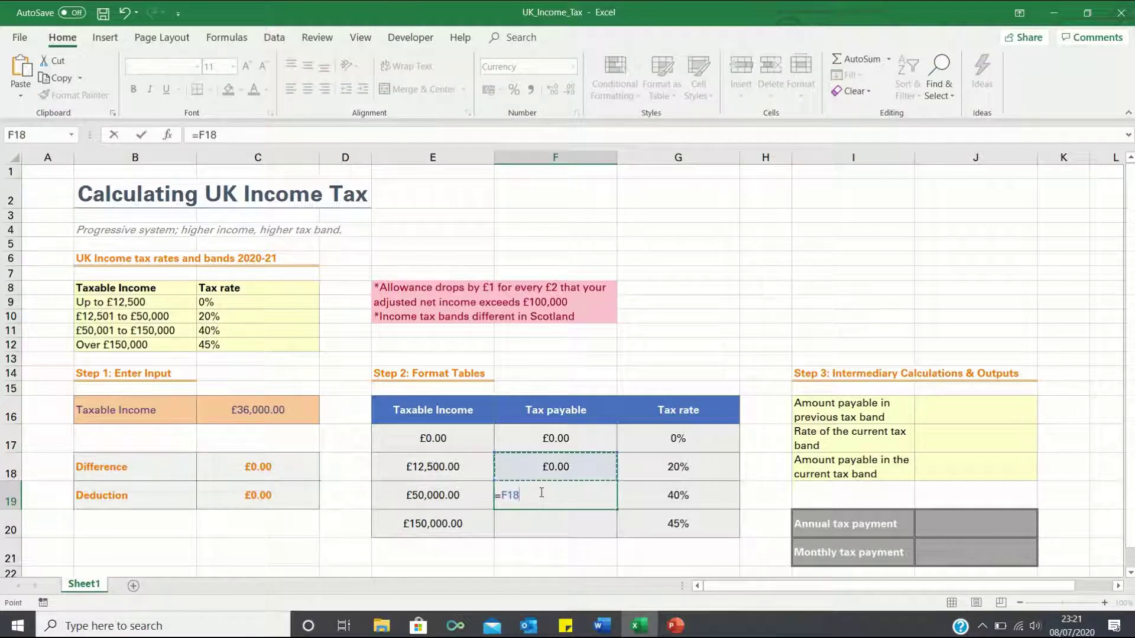
{"action": "type", "text": "+("}
{"action": "key", "text": "Left"}
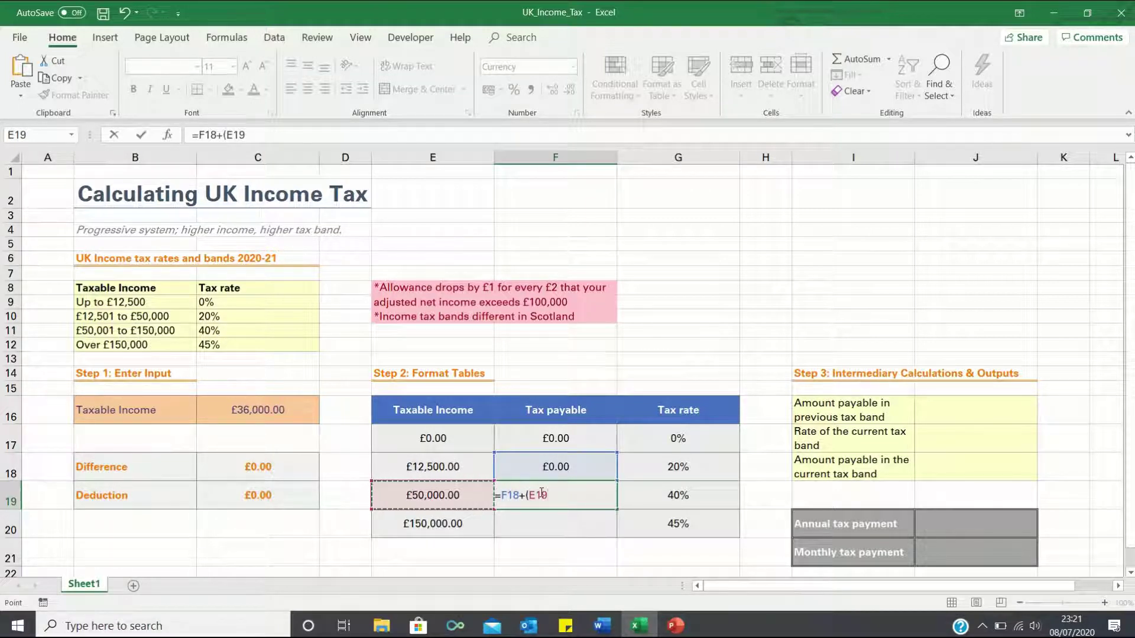
{"action": "type", "text": "-"}
{"action": "key", "text": "Left"}
{"action": "key", "text": "Up"}
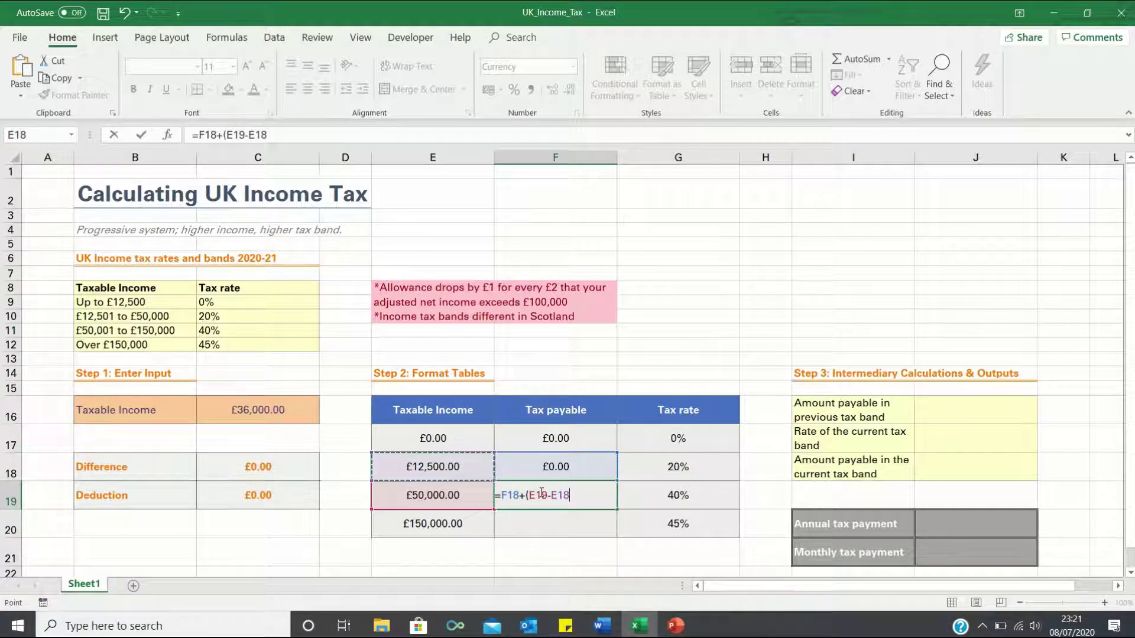
{"action": "type", "text": "-1"}
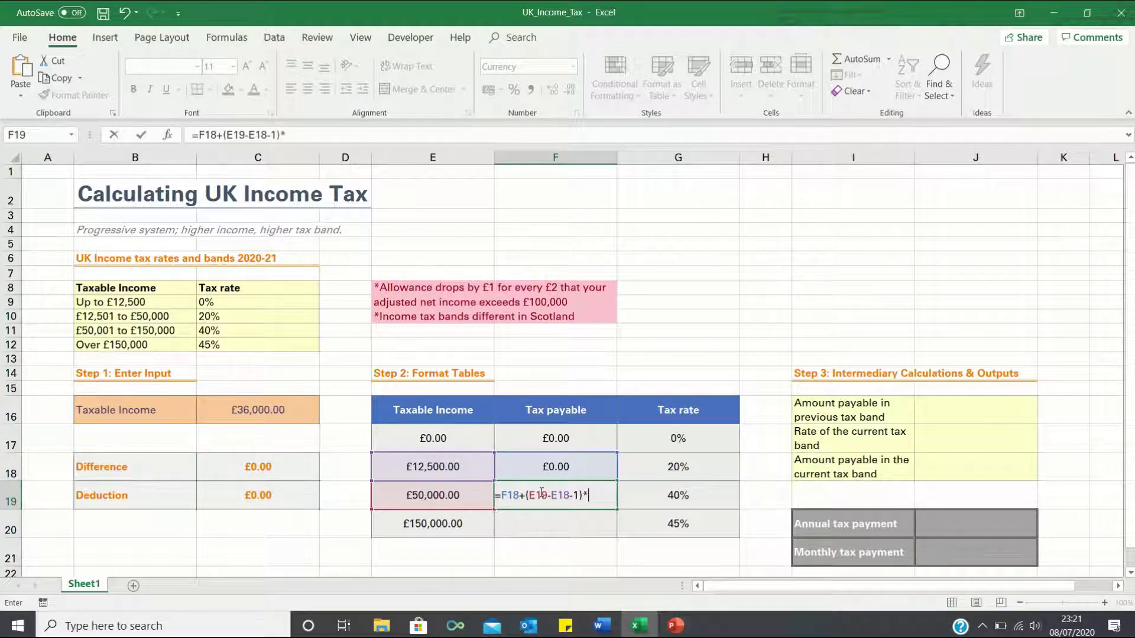
{"action": "type", "text": ")*"}
{"action": "key", "text": "Up"}
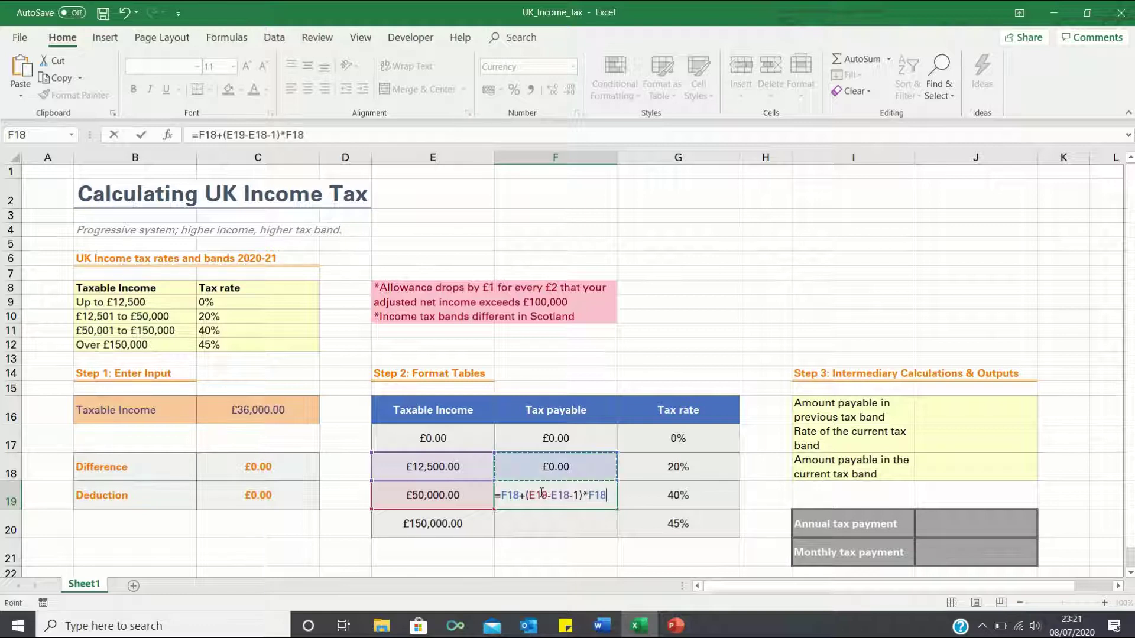
{"action": "key", "text": "Right"}
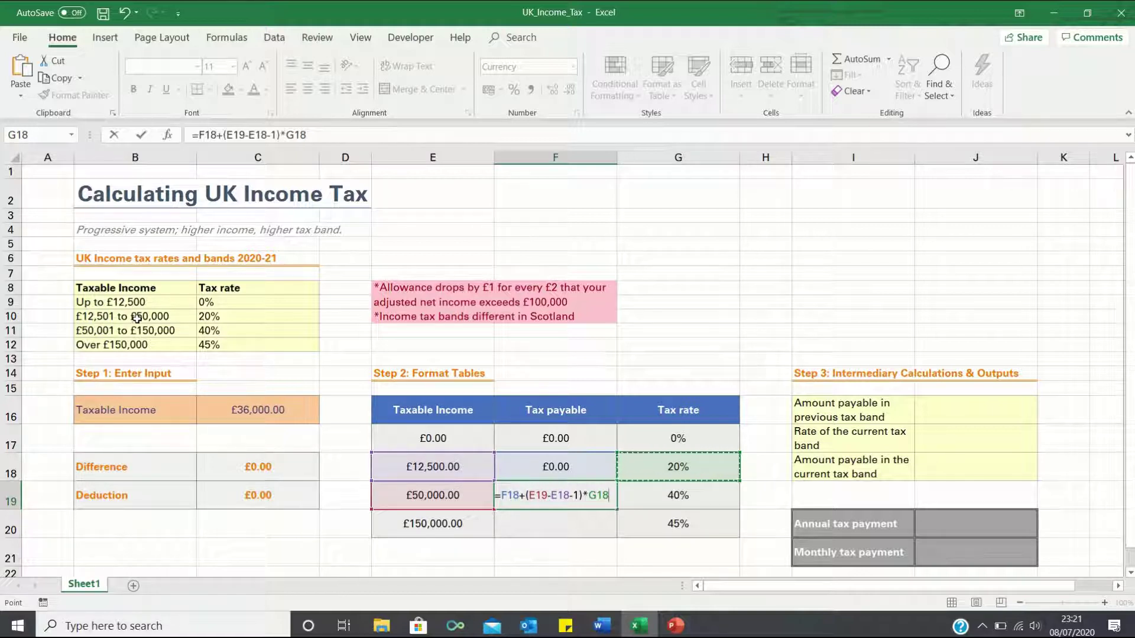
{"action": "key", "text": "Return"}
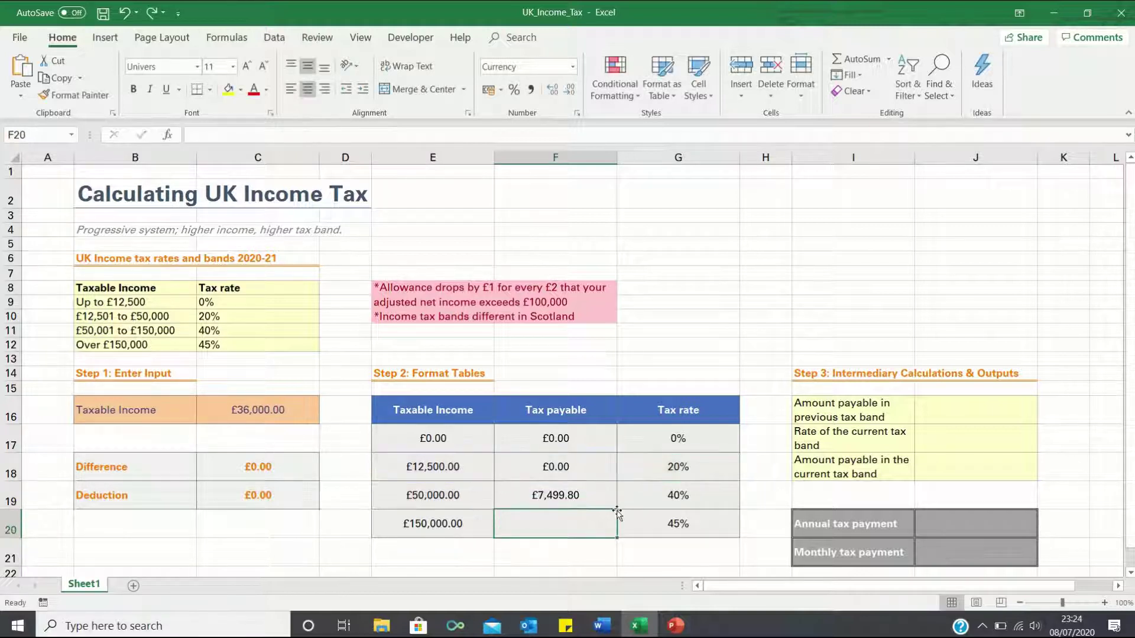
- Copy the Tax payable formula from F19 down to F20 and select F20 to check it
{"action": "key", "text": "Up"}
{"action": "left_click_drag", "start_coordinate": [617, 511], "coordinate": [614, 531]}
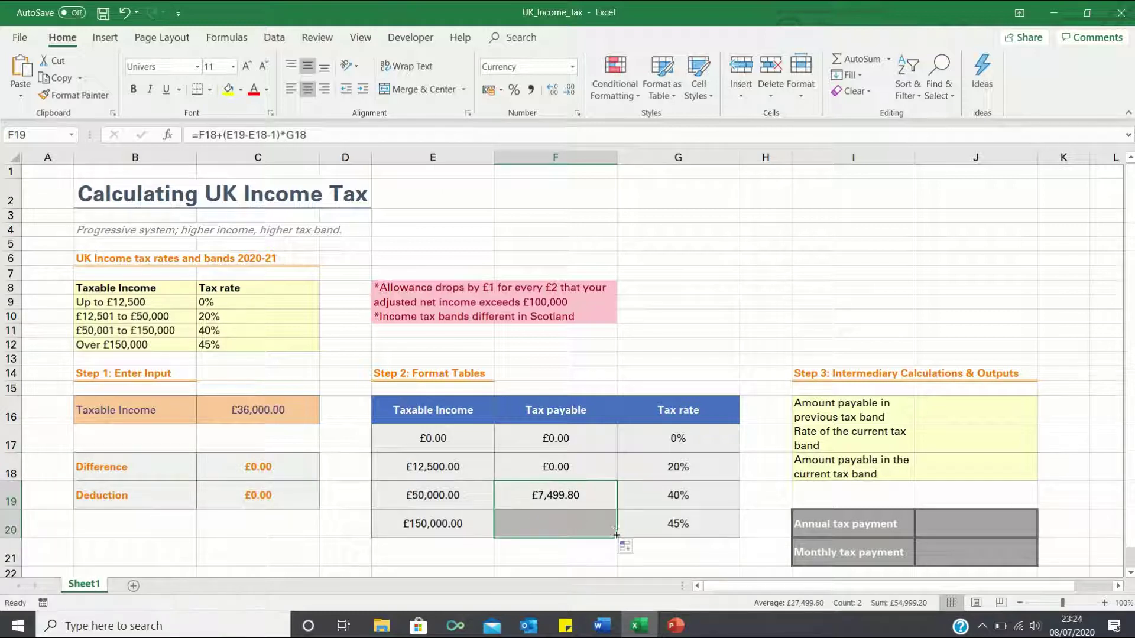
{"action": "left_click", "coordinate": [587, 527]}
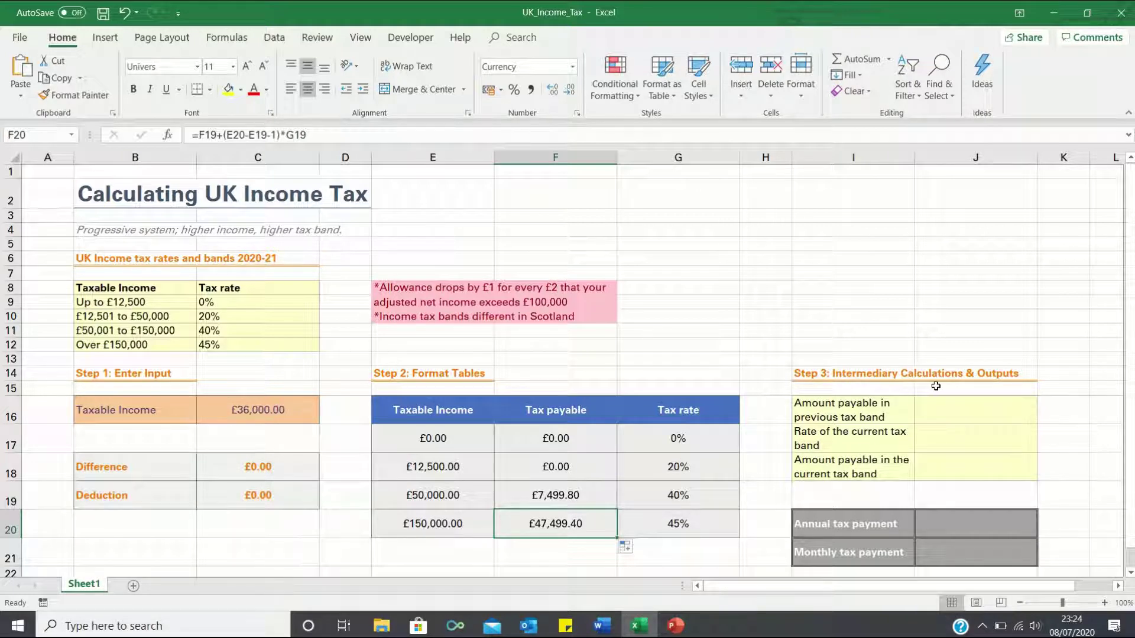
- Look up the amount payable in the previous tax band in J16 with =VLOOKUP(C16,E16:G20,2,1)
{"action": "left_click", "coordinate": [955, 407]}
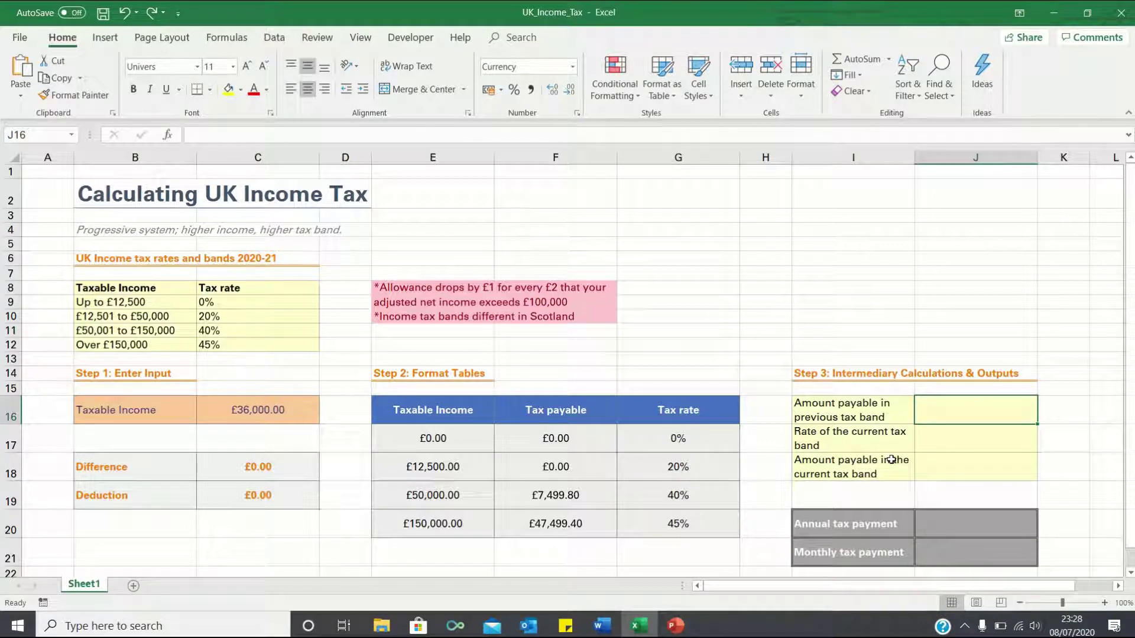
{"action": "type", "text": "=vlookup("}
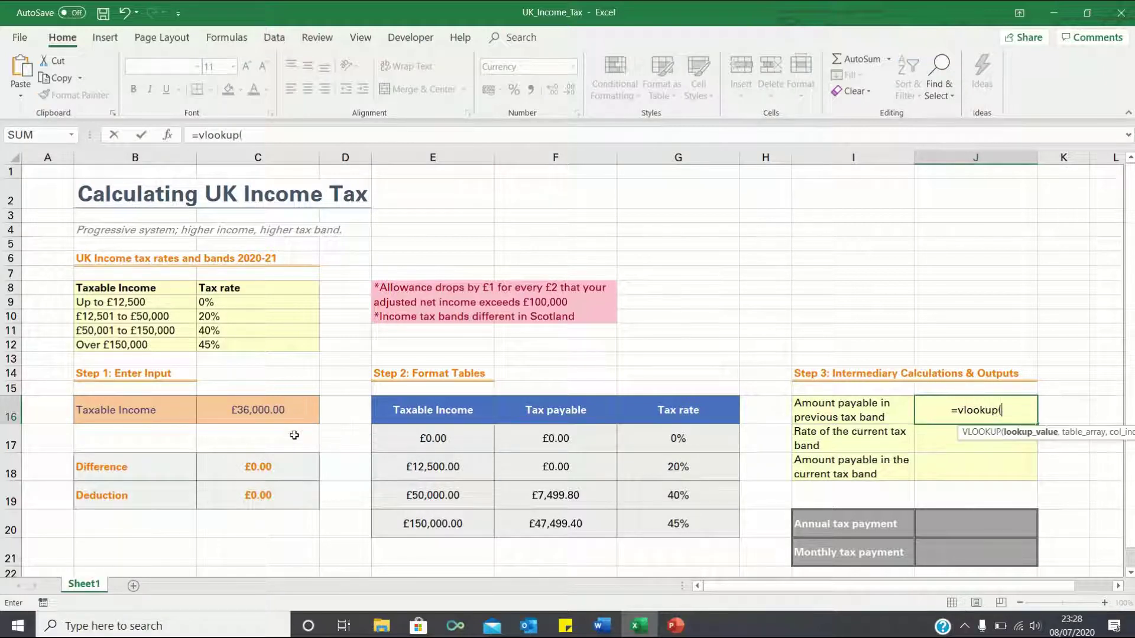
{"action": "left_click", "coordinate": [282, 409]}
{"action": "type", "text": ","}
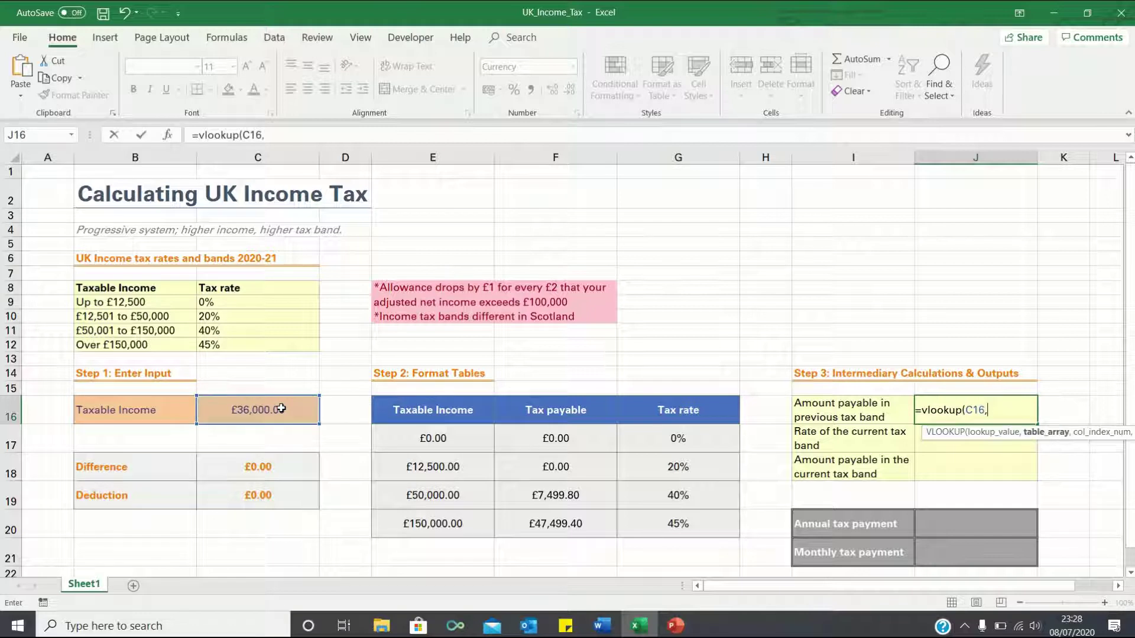
{"action": "left_click_drag", "start_coordinate": [417, 413], "coordinate": [660, 521]}
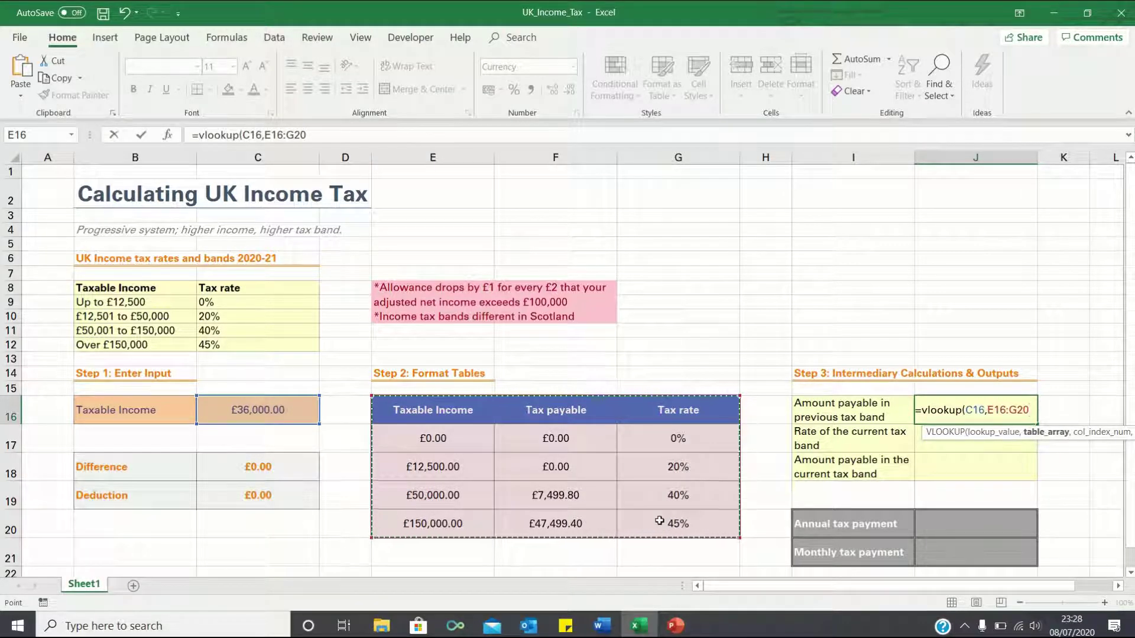
{"action": "type", "text": ","}
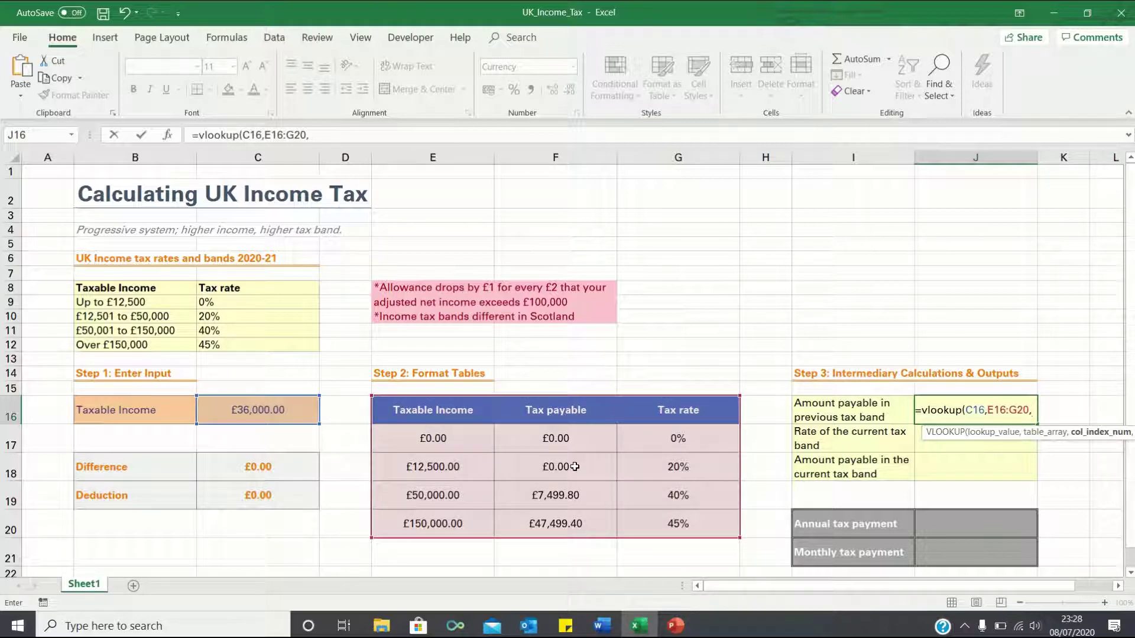
{"action": "type", "text": "2"}
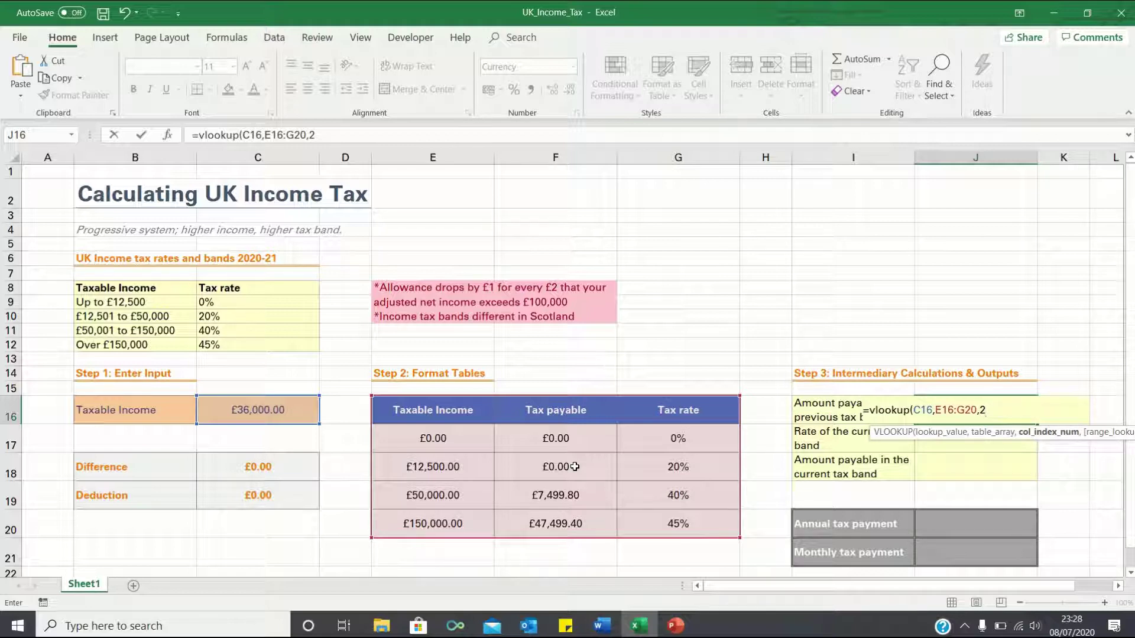
{"action": "type", "text": ",1)"}
{"action": "key", "text": "Return"}
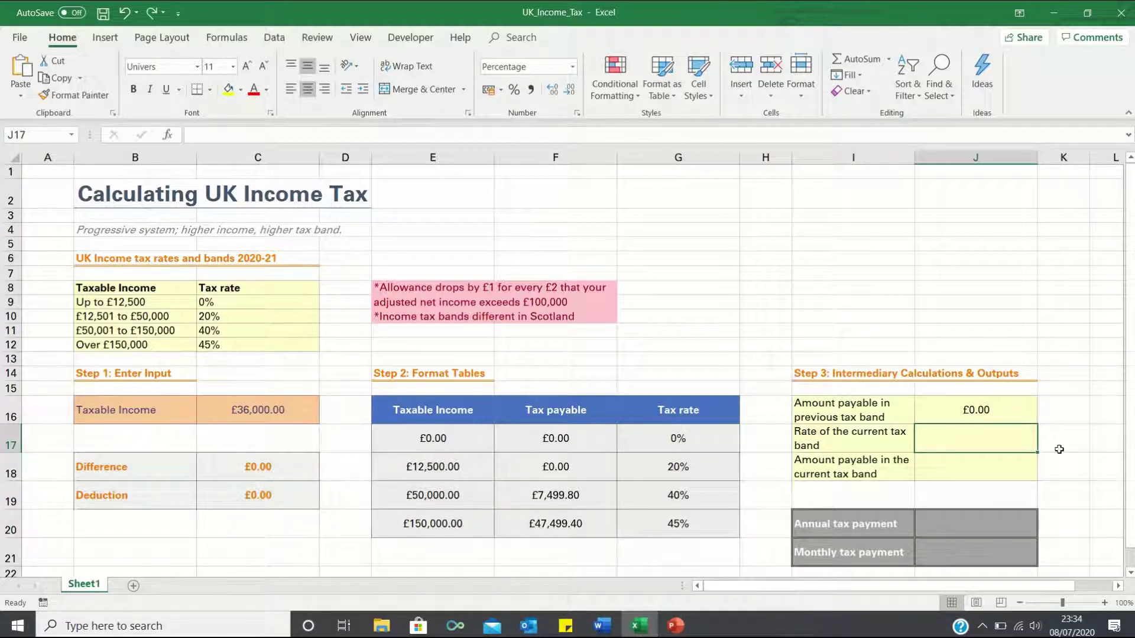
- Look up the rate of the current tax band in J17 with =VLOOKUP(C16,E16:G20,3,1)
{"action": "type", "text": "=vlookup("}
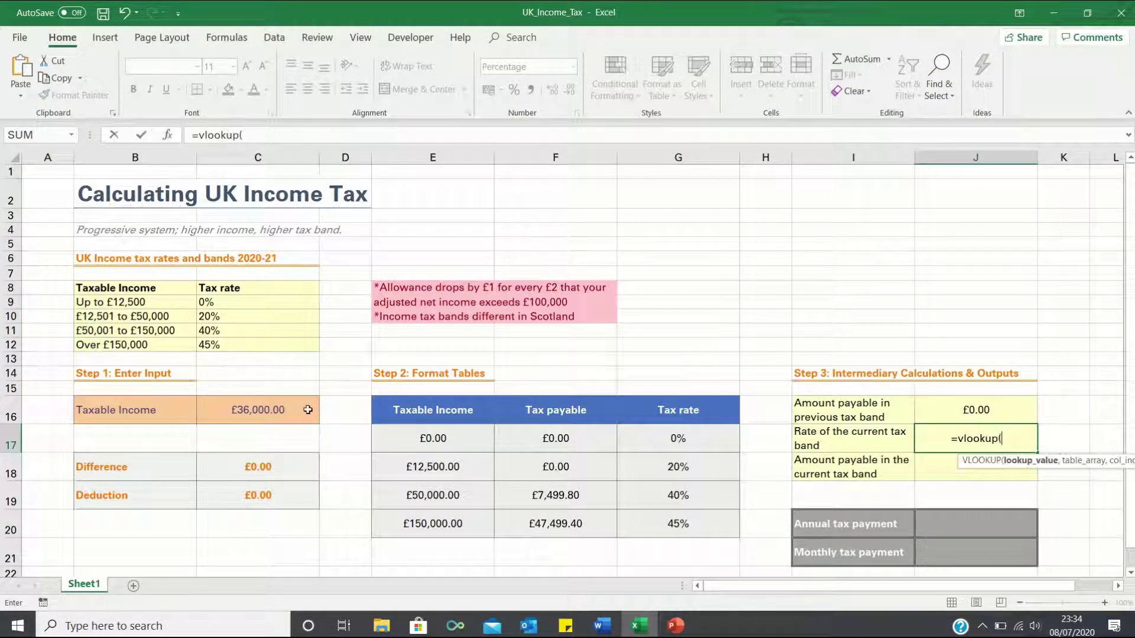
{"action": "left_click", "coordinate": [286, 404]}
{"action": "type", "text": ","}
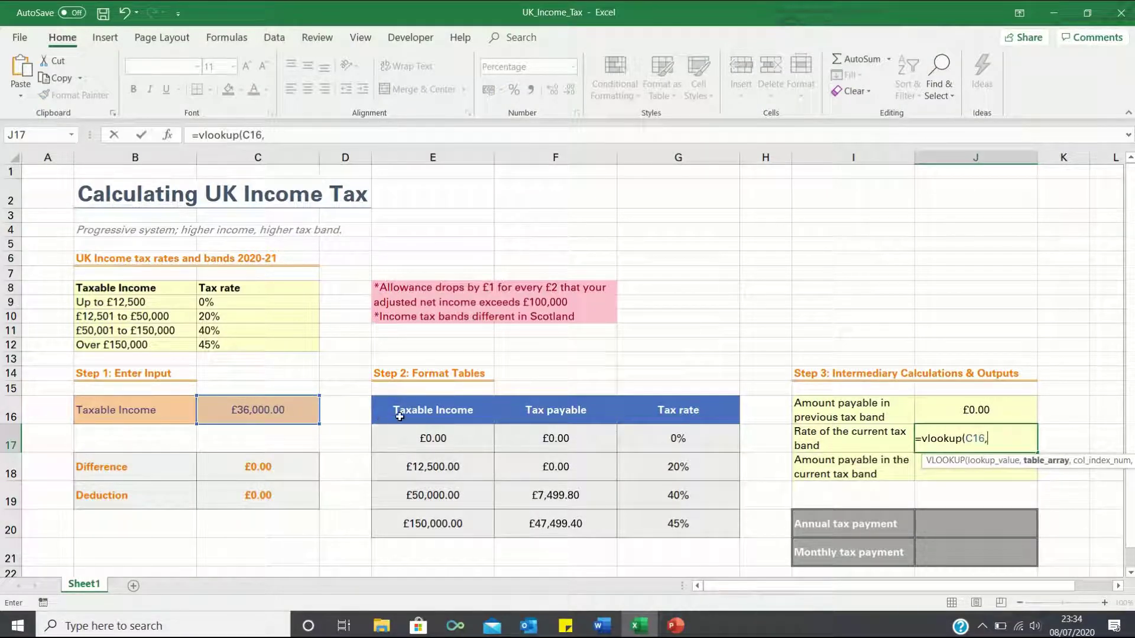
{"action": "left_click_drag", "start_coordinate": [402, 414], "coordinate": [643, 517]}
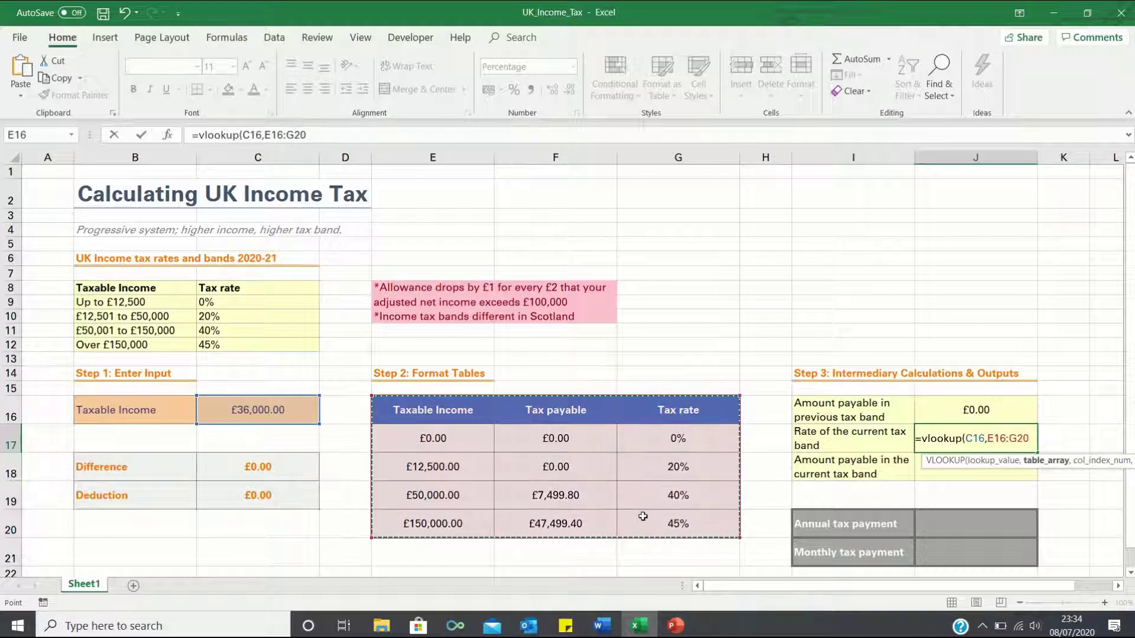
{"action": "type", "text": ",3"}
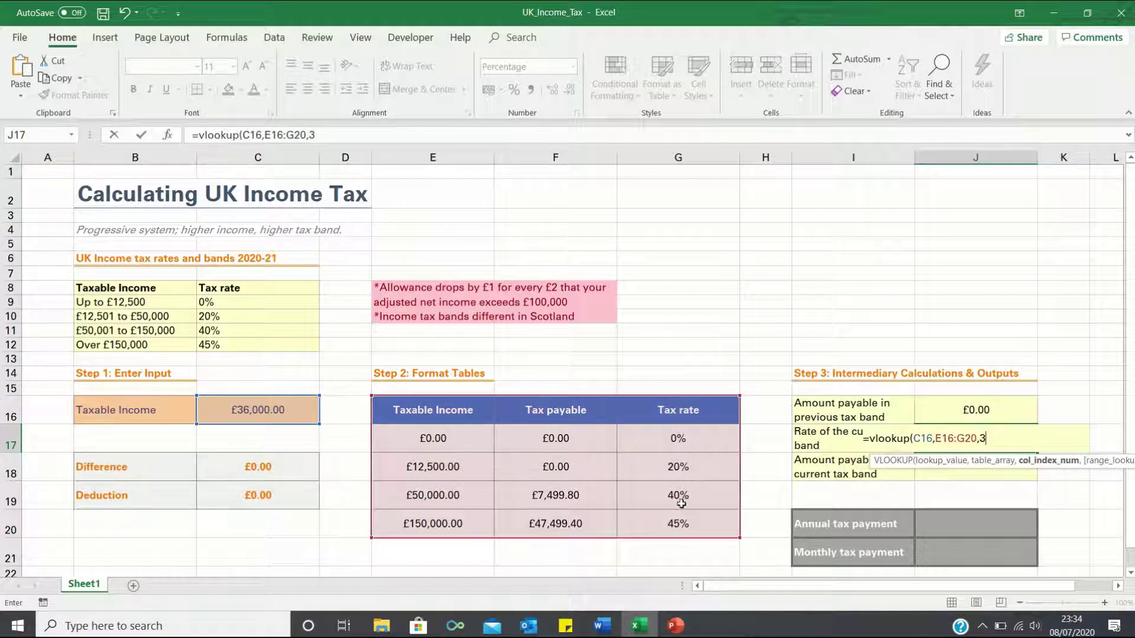
{"action": "type", "text": ",1"}
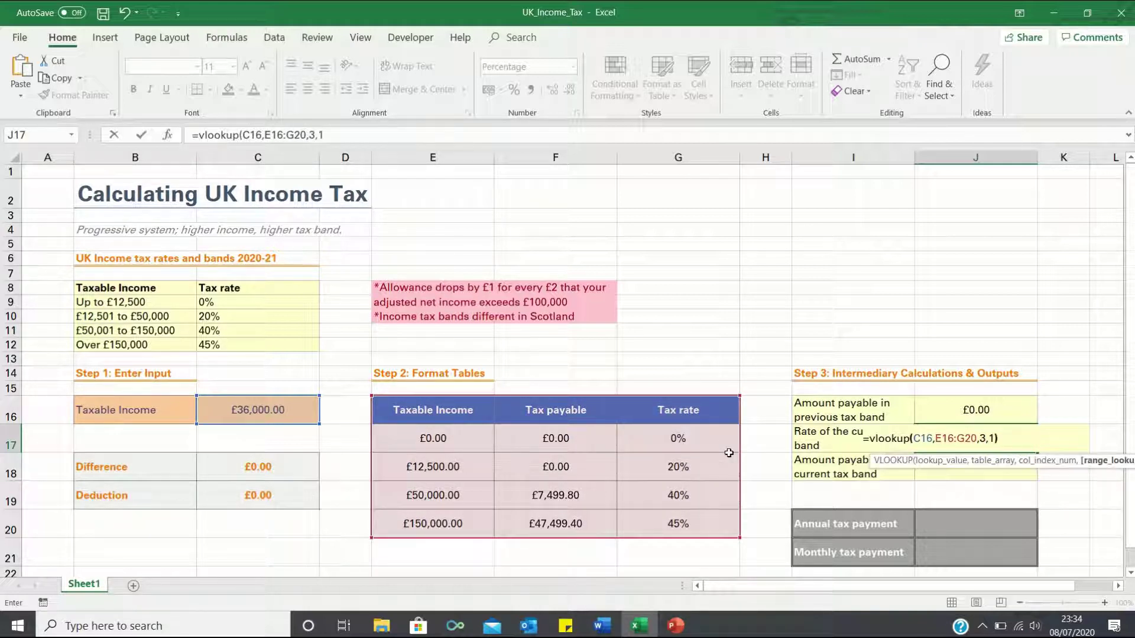
{"action": "key", "text": "Return"}
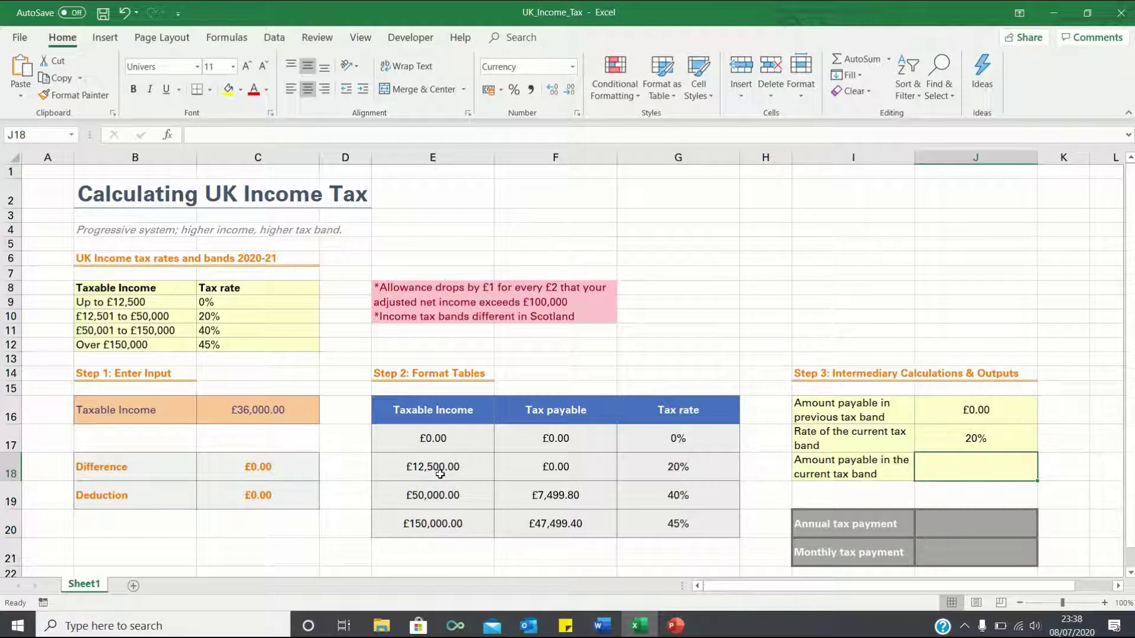
- Calculate the amount payable in the current tax band in J18 with =C16-VLOOKUP(C16,E16:G20,1,1)
{"action": "type", "text": "="}
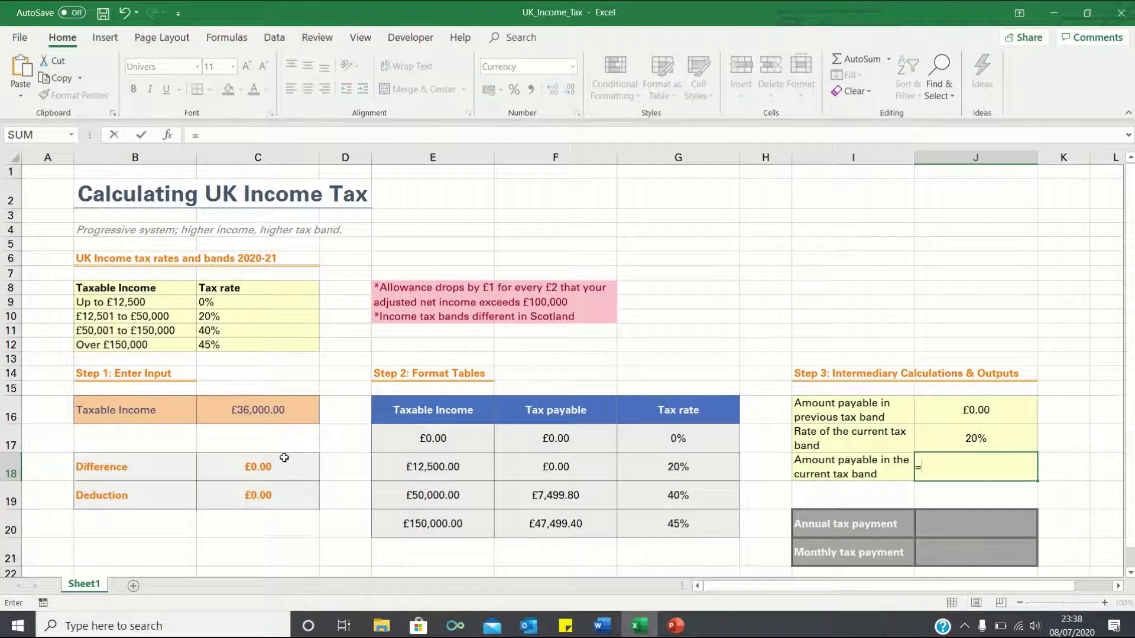
{"action": "left_click", "coordinate": [264, 406]}
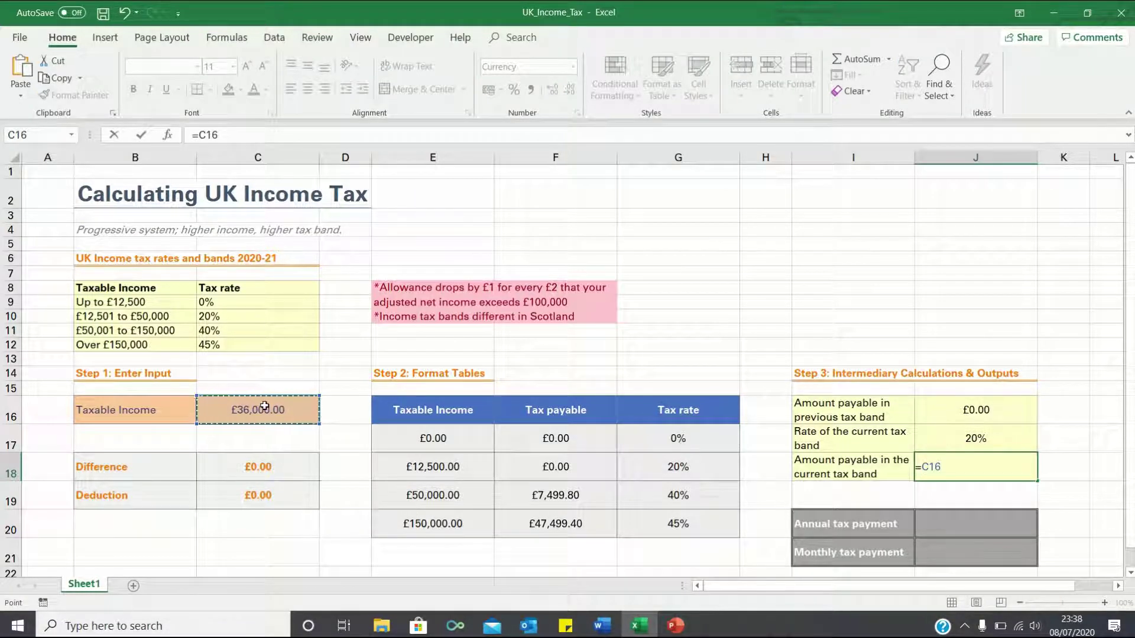
{"action": "type", "text": "-vlookup("}
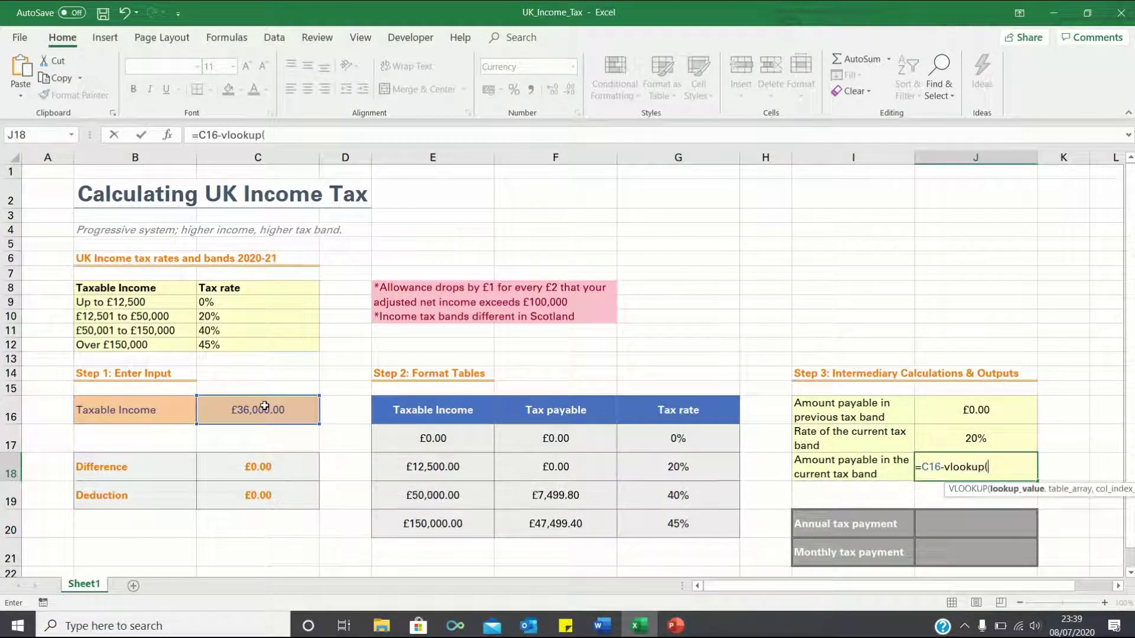
{"action": "left_click", "coordinate": [258, 411]}
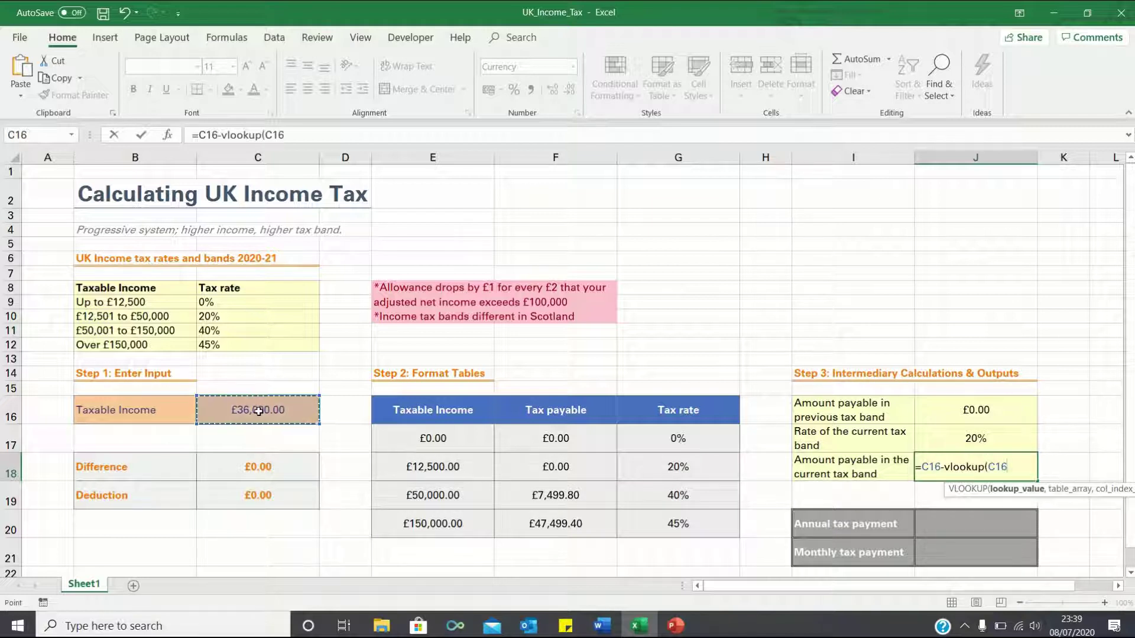
{"action": "type", "text": ","}
{"action": "left_click_drag", "start_coordinate": [407, 414], "coordinate": [687, 525]}
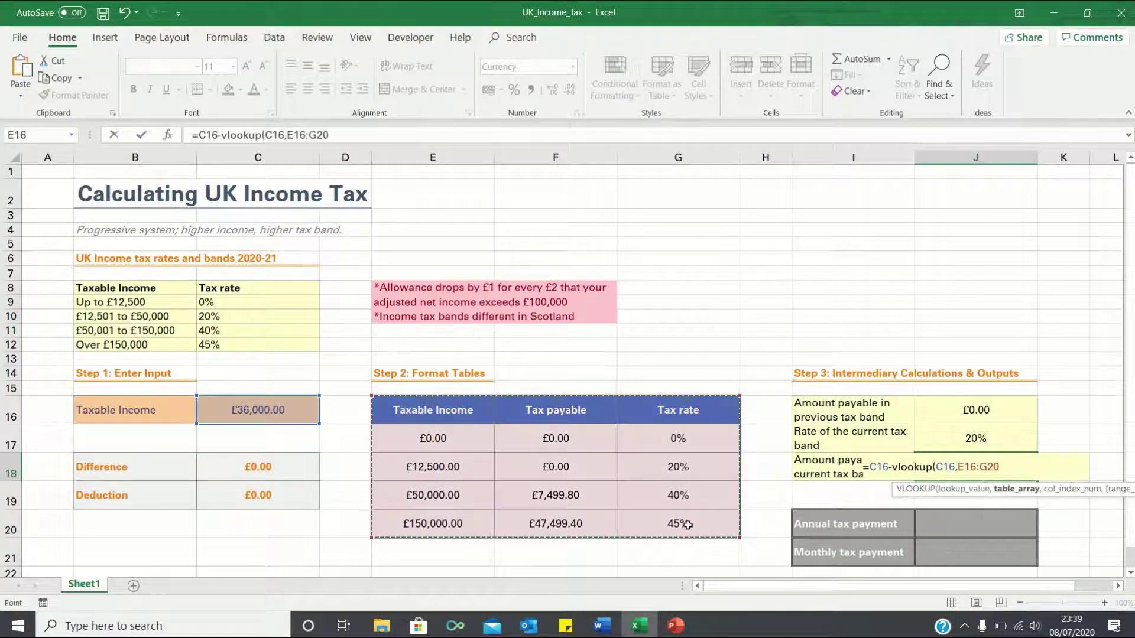
{"action": "type", "text": ",1,1)"}
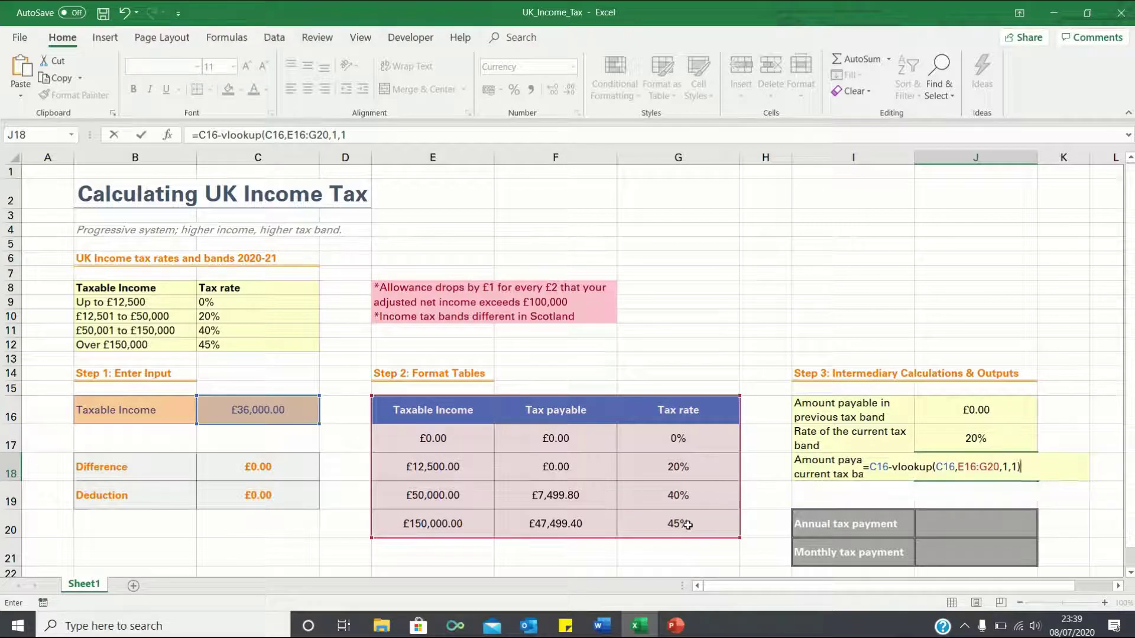
{"action": "key", "text": "Return"}
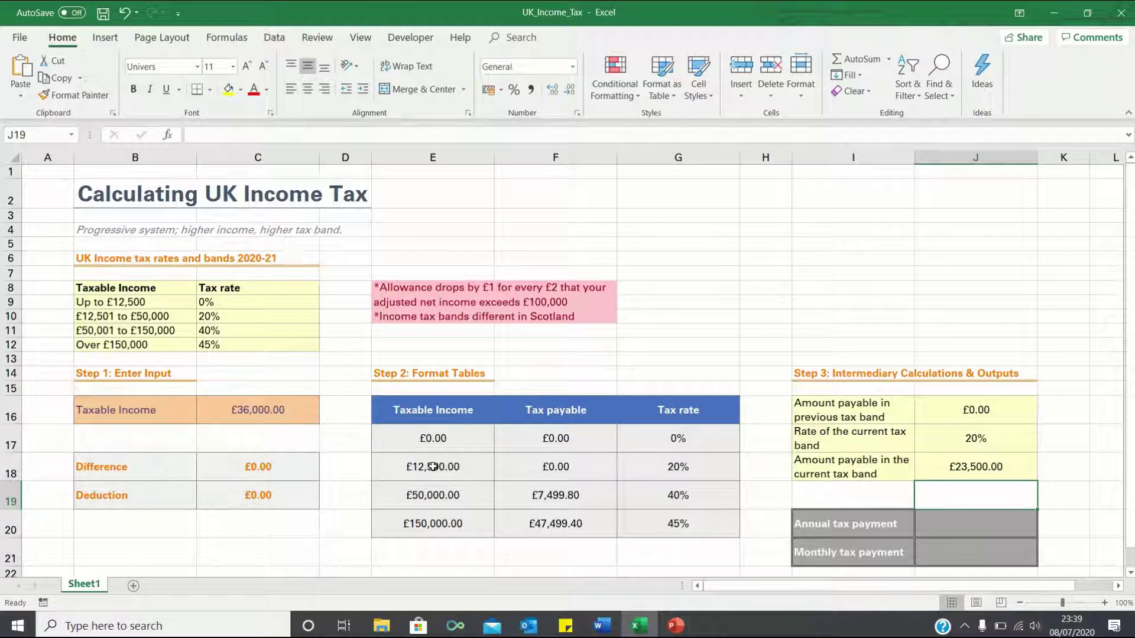
- Calculate the annual tax payment in J20 with =J16+J17*J18
{"action": "key", "text": "Down"}
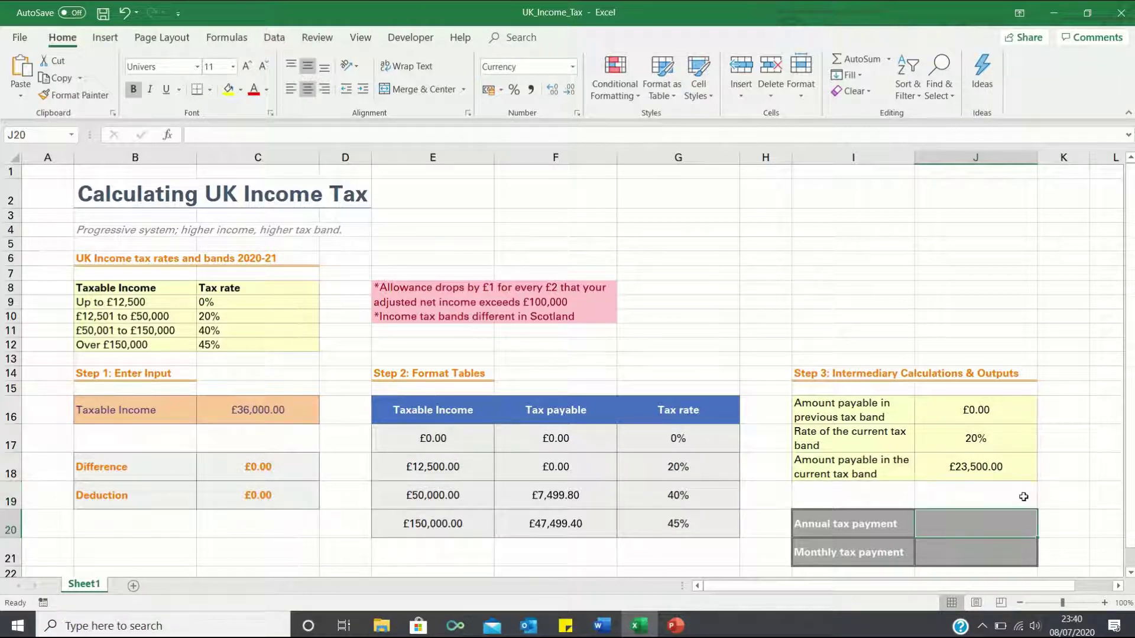
{"action": "type", "text": "="}
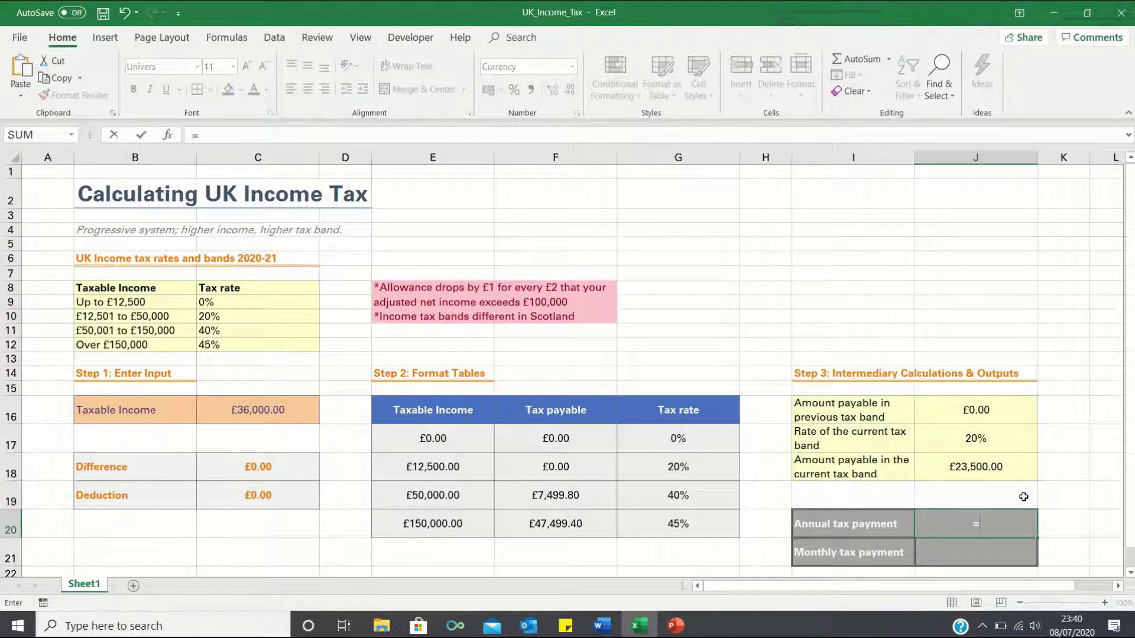
{"action": "key", "text": "Up"}
{"action": "key", "text": "Up"}
{"action": "key", "text": "Up"}
{"action": "key", "text": "Up"}
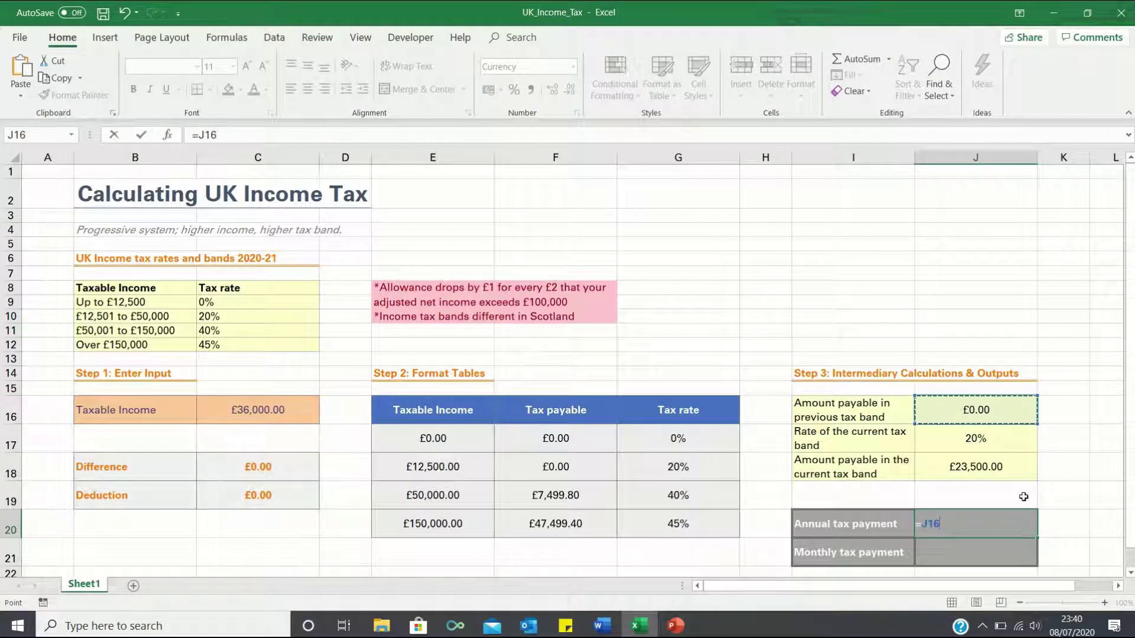
{"action": "type", "text": "+"}
{"action": "key", "text": "Up"}
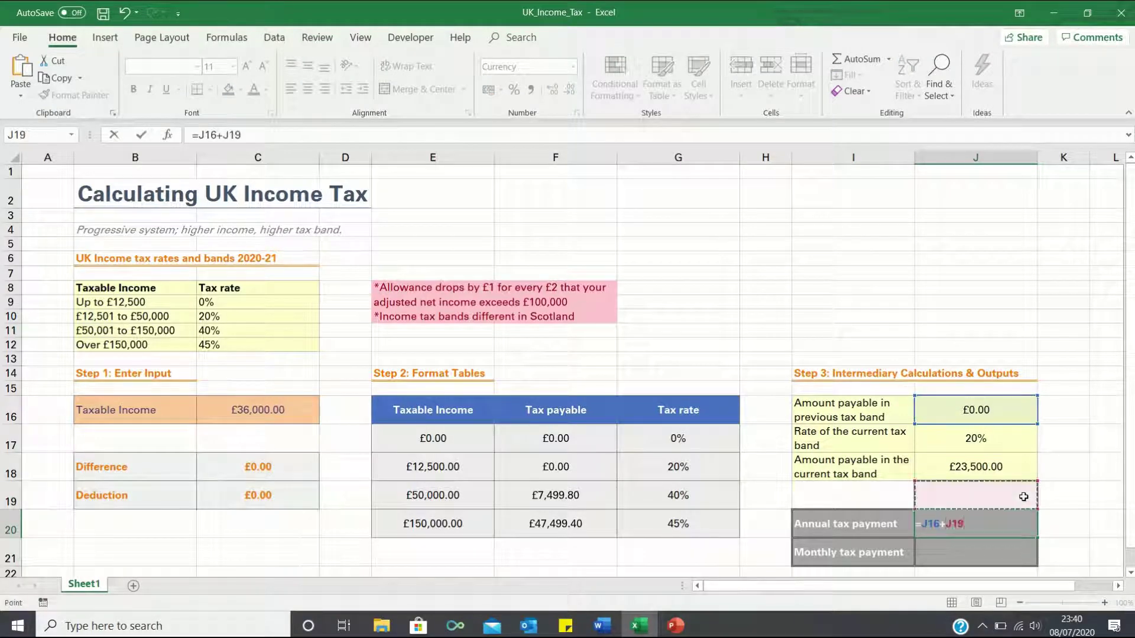
{"action": "key", "text": "Up"}
{"action": "key", "text": "Up"}
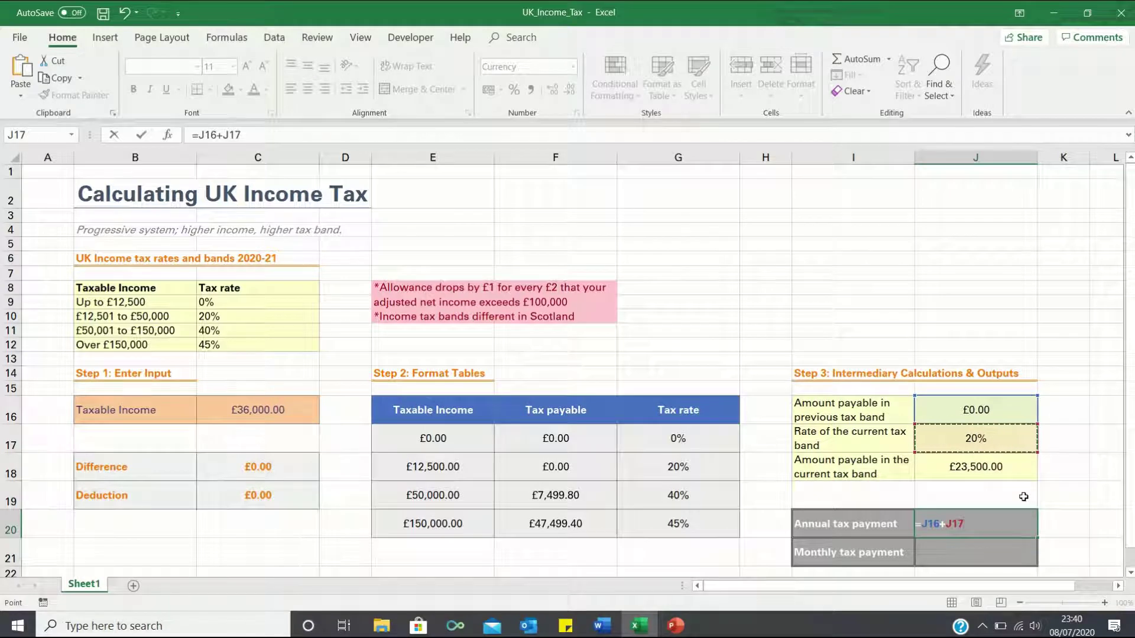
{"action": "type", "text": "*"}
{"action": "key", "text": "Up"}
{"action": "key", "text": "Up"}
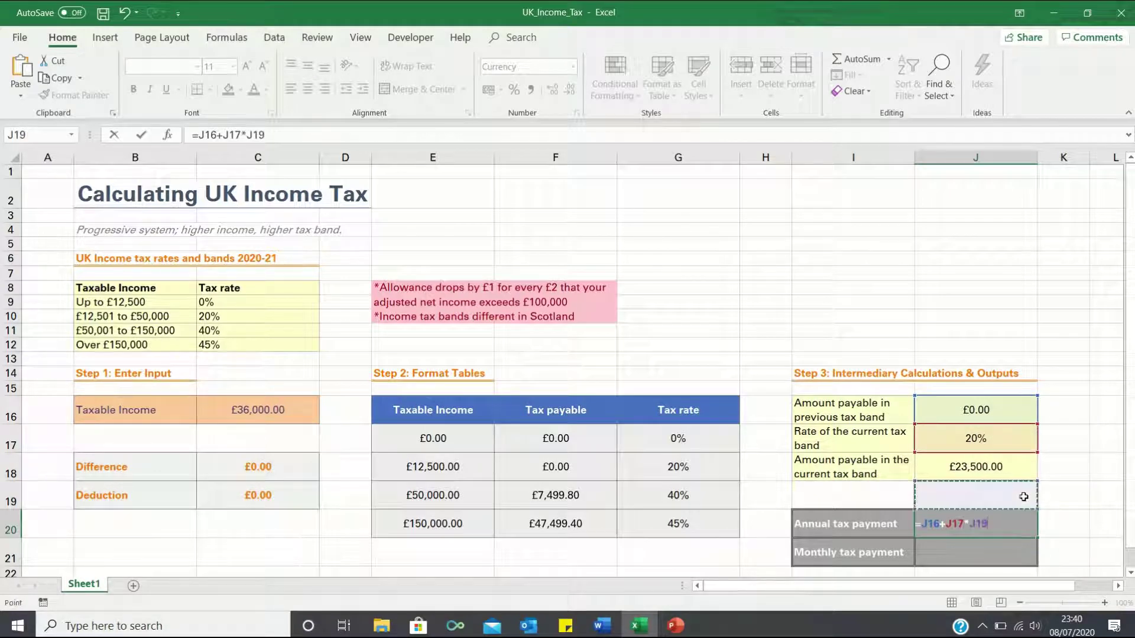
{"action": "key", "text": "Return"}
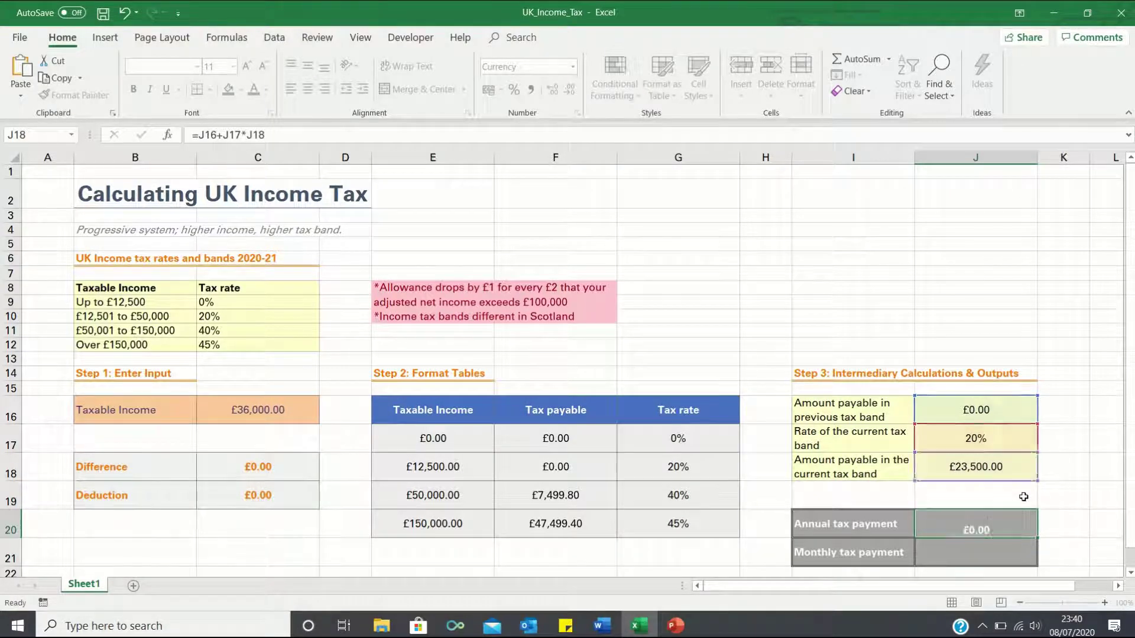
- Calculate the monthly tax payment in J21 by dividing the annual payment by twelve with =J20/12
{"action": "type", "text": "="}
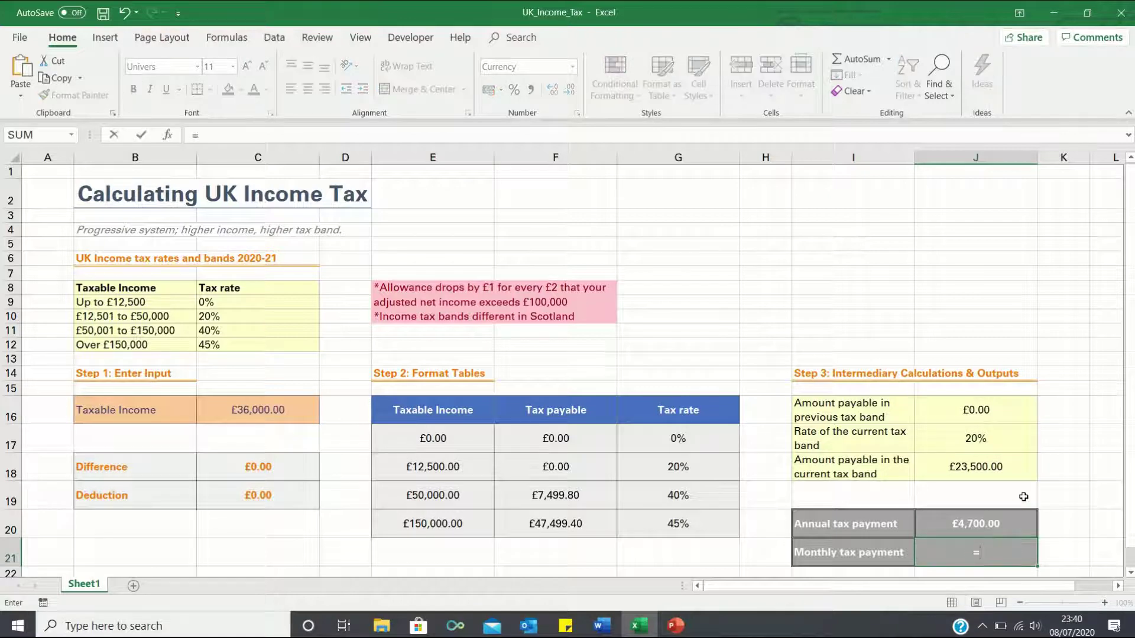
{"action": "key", "text": "Up"}
{"action": "type", "text": "/12"}
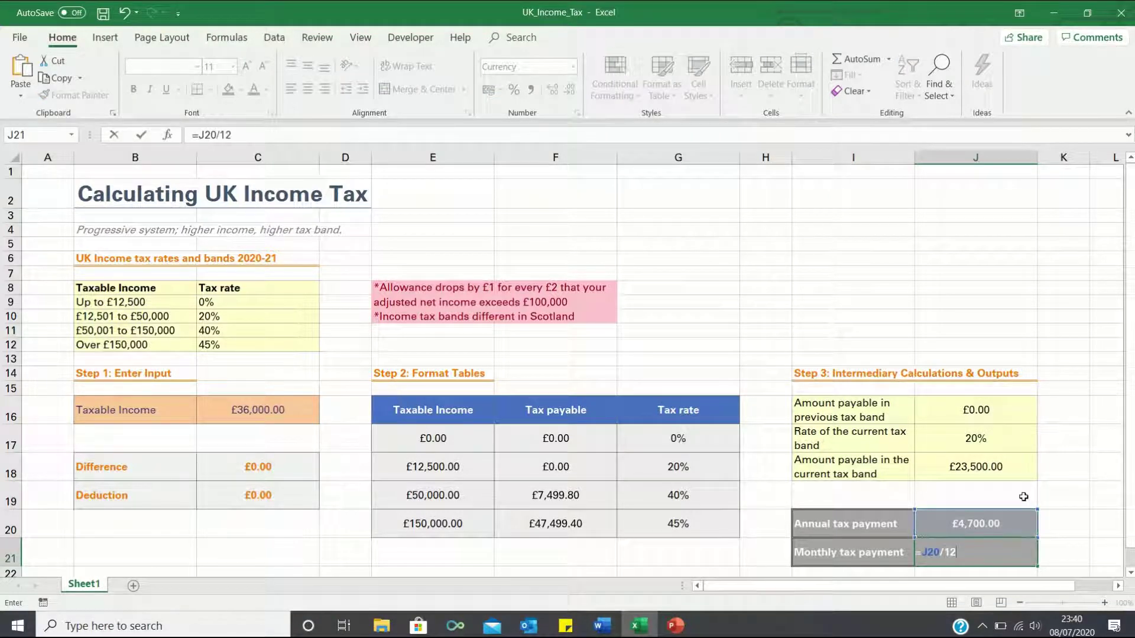
{"action": "key", "text": "Return"}
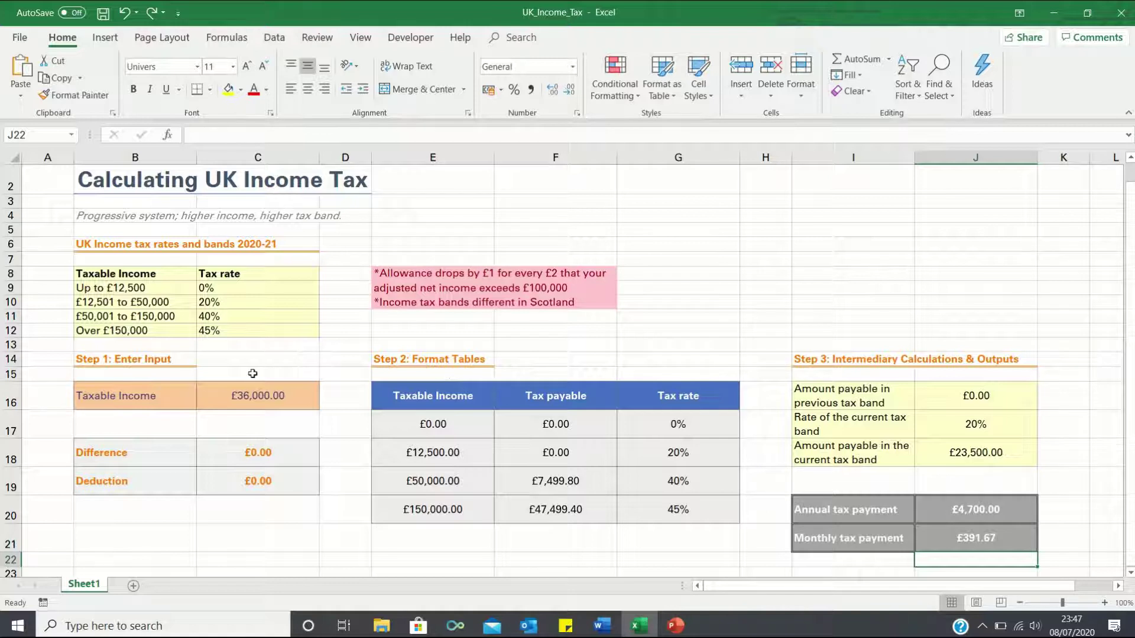
- Change the taxable income in C16 to 110000 to test the calculator with an income above £100,000
{"action": "left_click", "coordinate": [262, 401]}
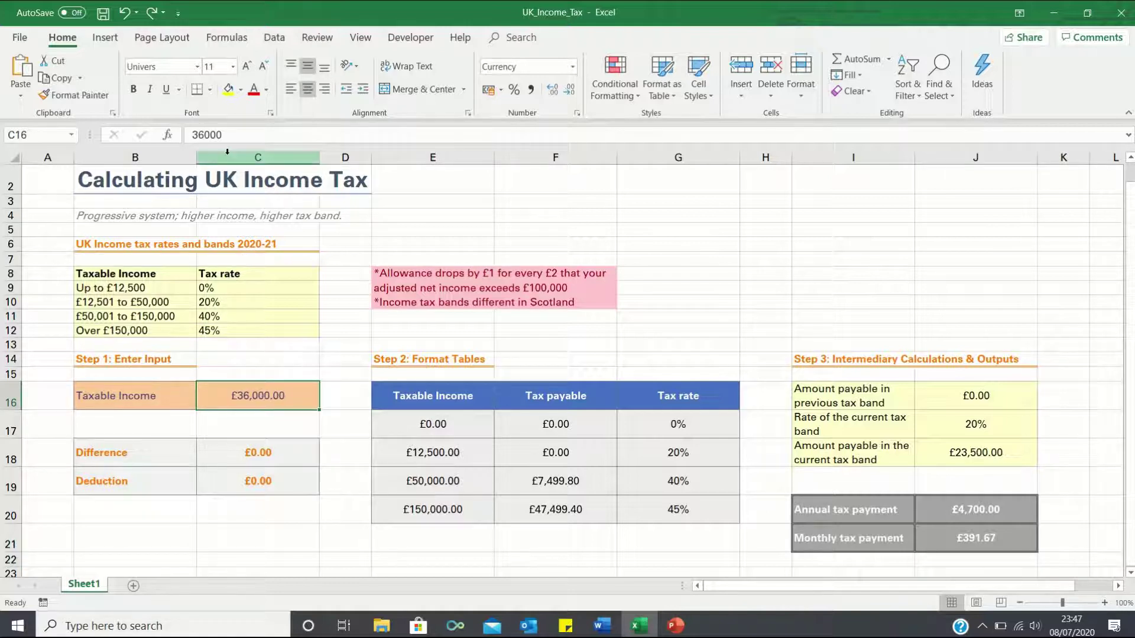
{"action": "left_click_drag", "start_coordinate": [227, 135], "coordinate": [183, 133]}
{"action": "type", "text": "110000"}
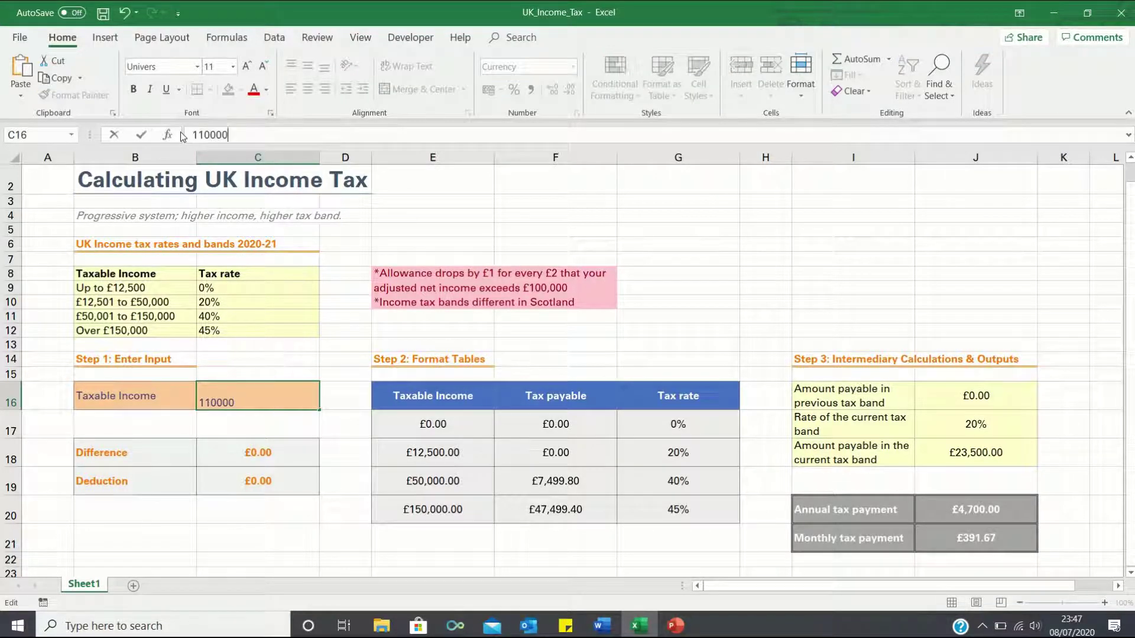
{"action": "key", "text": "Return"}
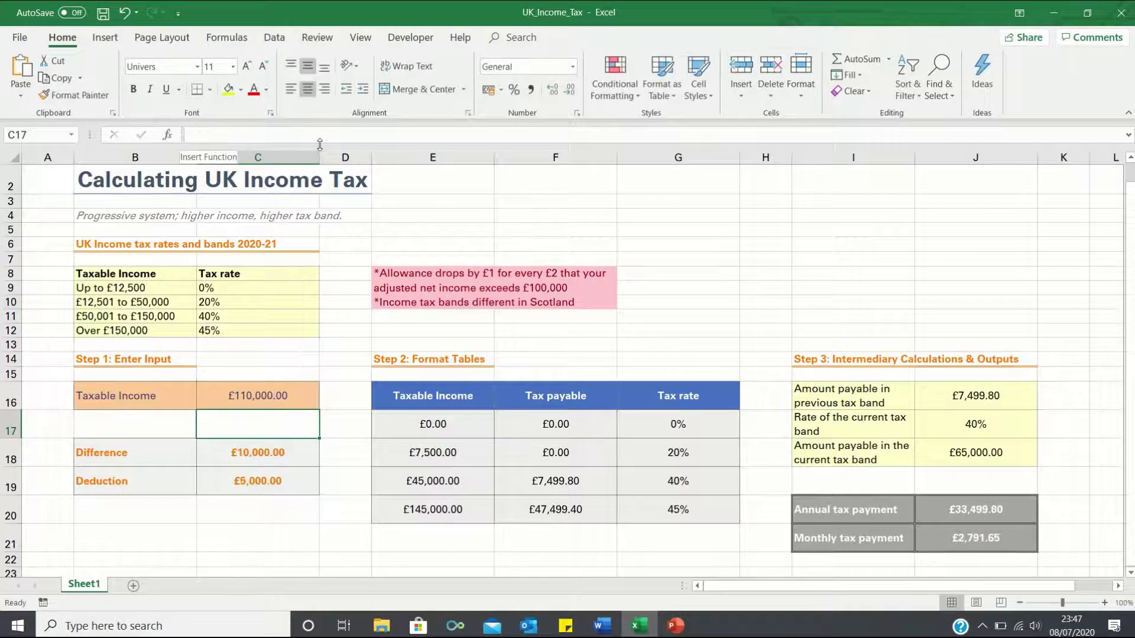